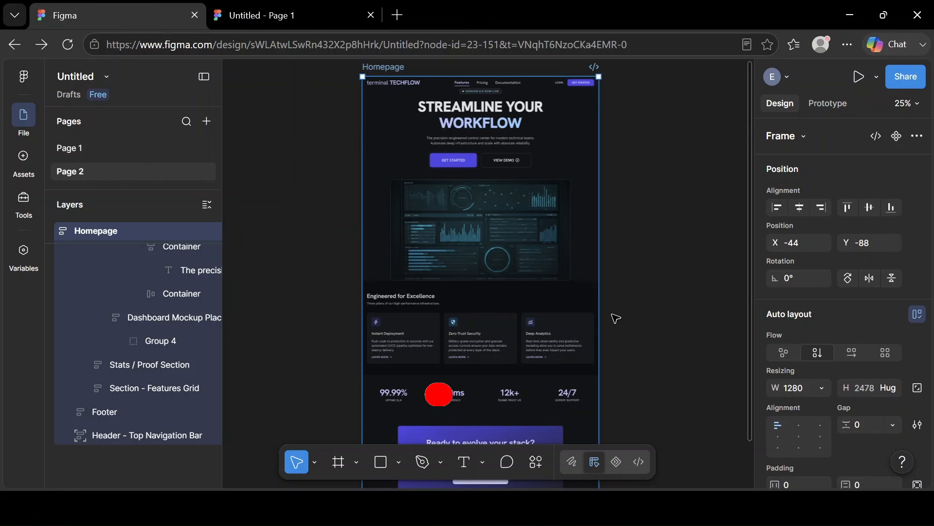
click(648, 273)
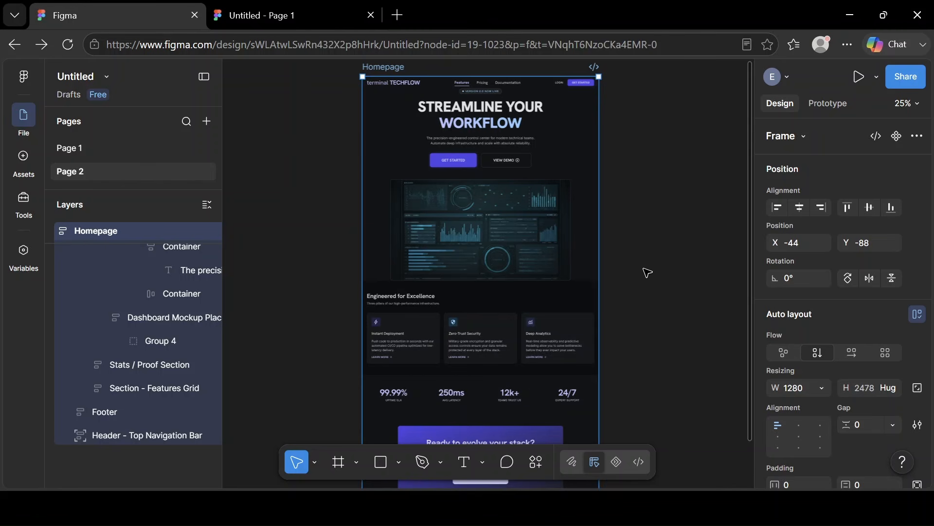
click(390, 68)
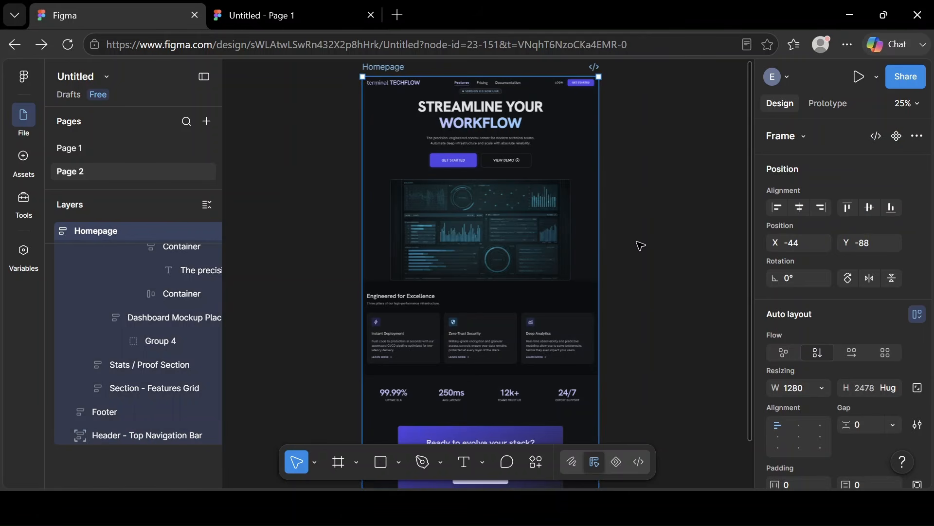
click(660, 246)
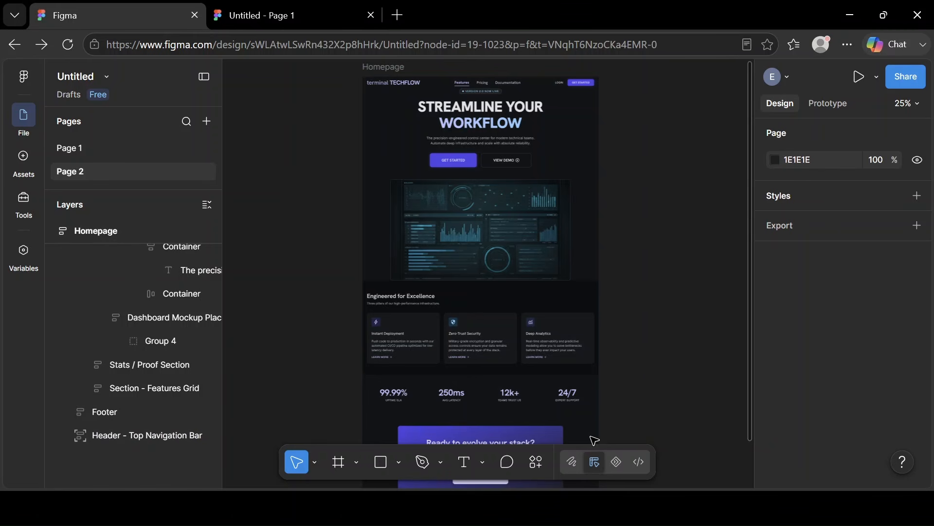
- Switch the design to Motion mode and select the Homepage frame
click(616, 460)
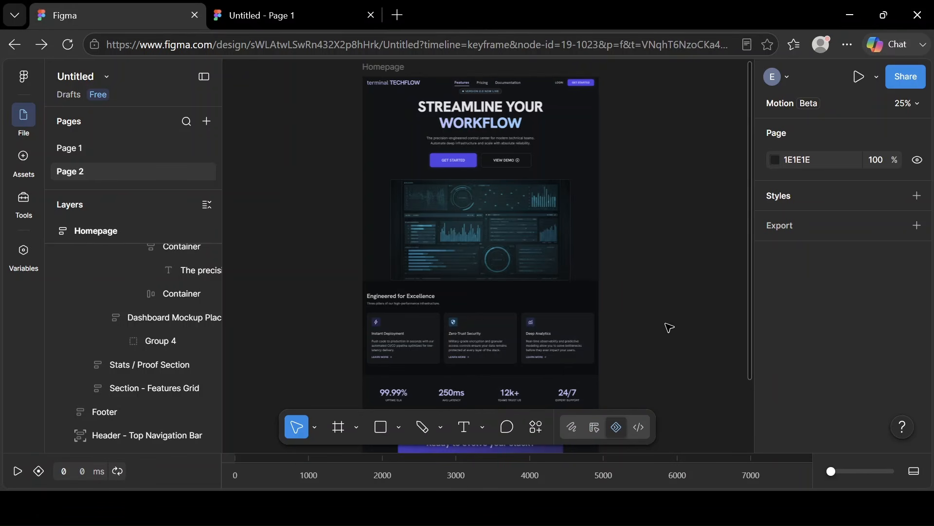
click(399, 74)
click(399, 74)
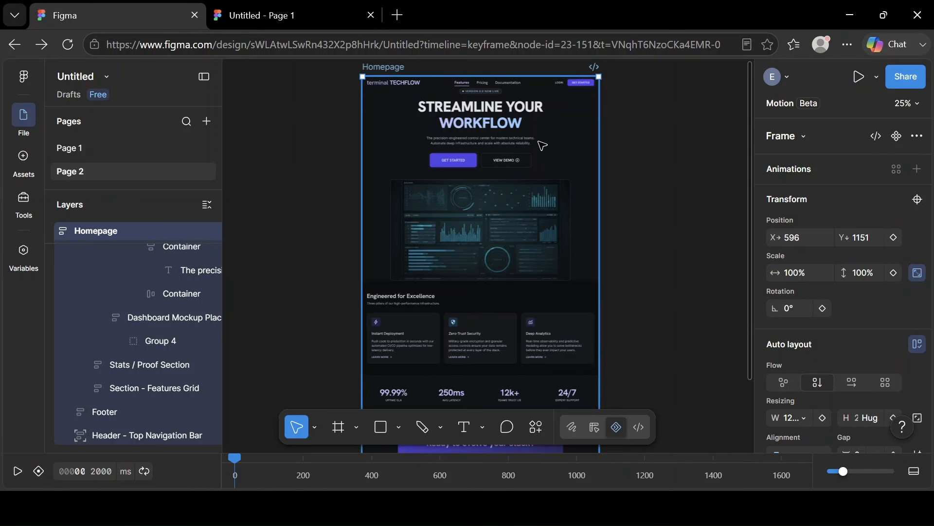
- Add a slide-in position animation to the Header - Top Navigation Bar, coming from the top over a distance of 100
click(525, 88)
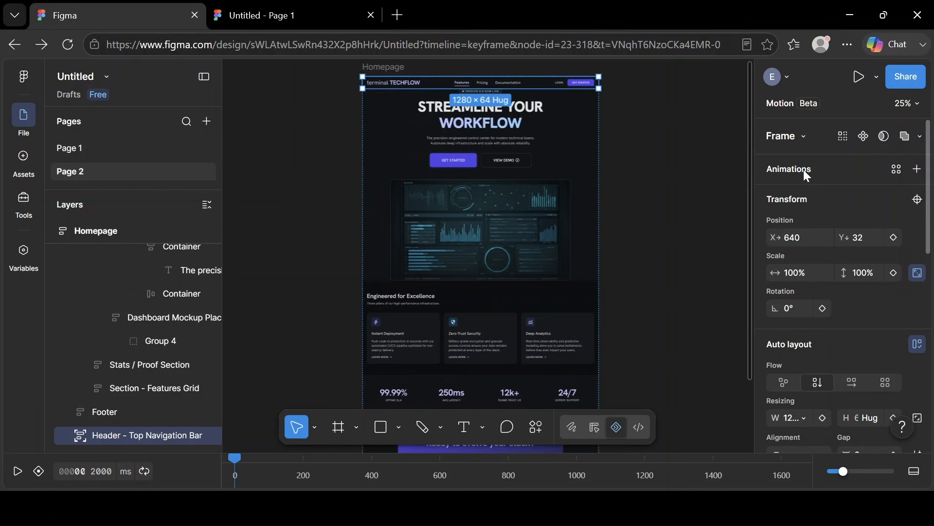
click(917, 170)
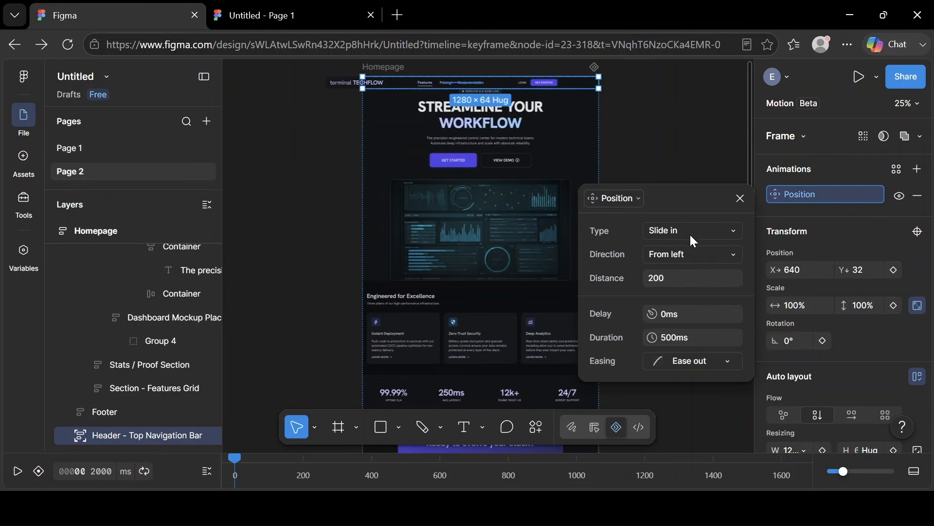
click(716, 253)
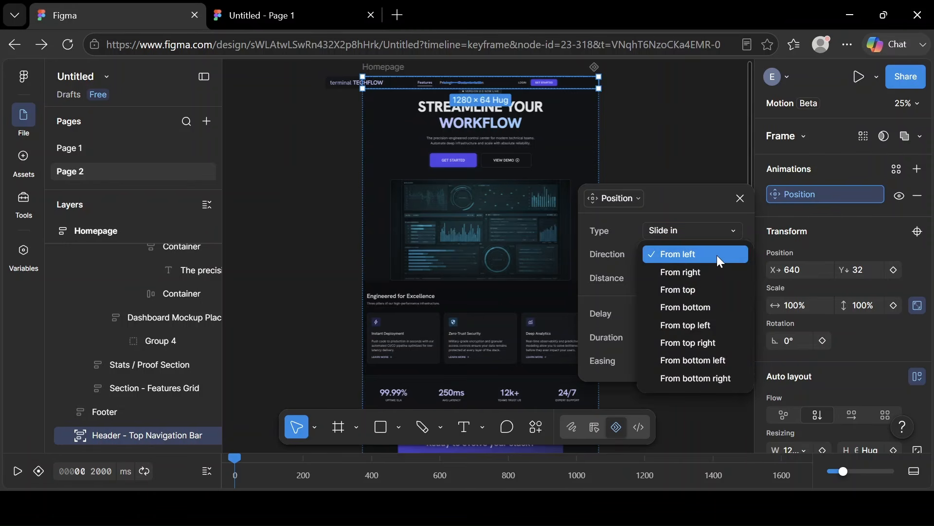
click(695, 289)
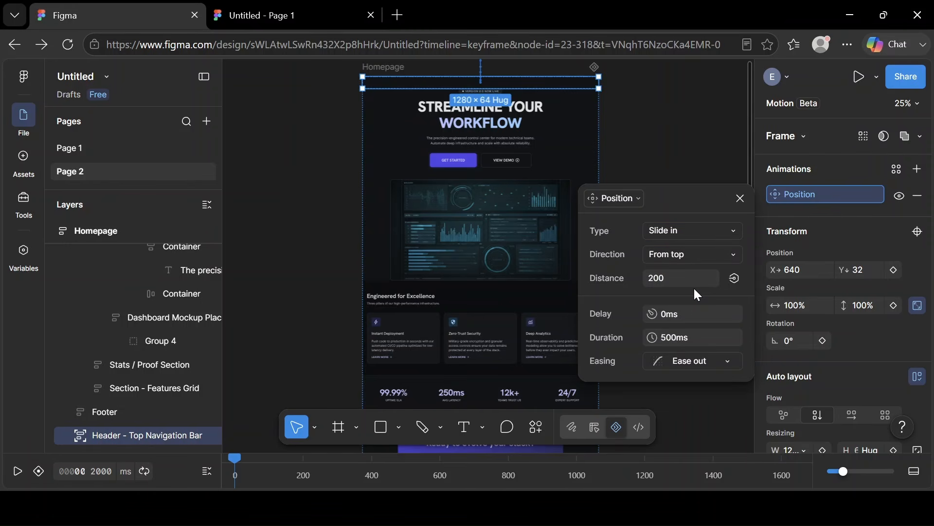
click(664, 283)
key(BackSpace)
text(100)
key(Return)
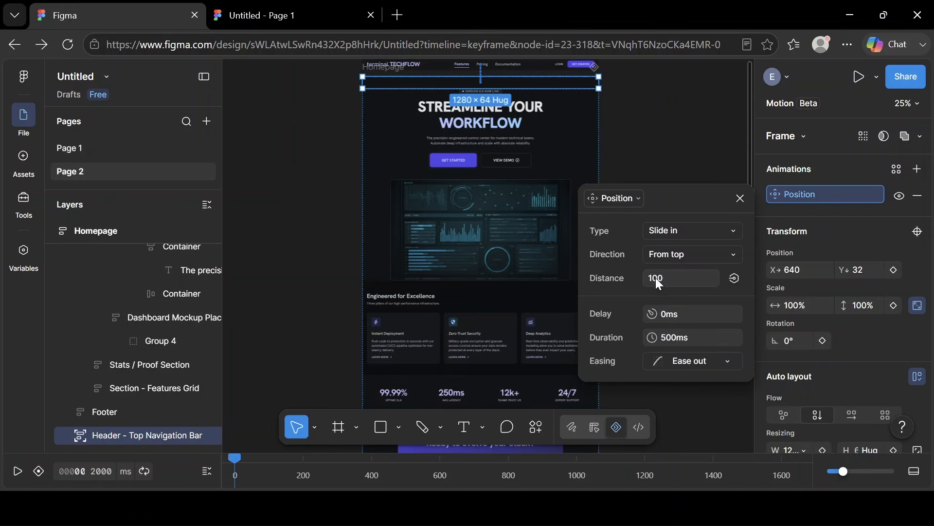
click(740, 197)
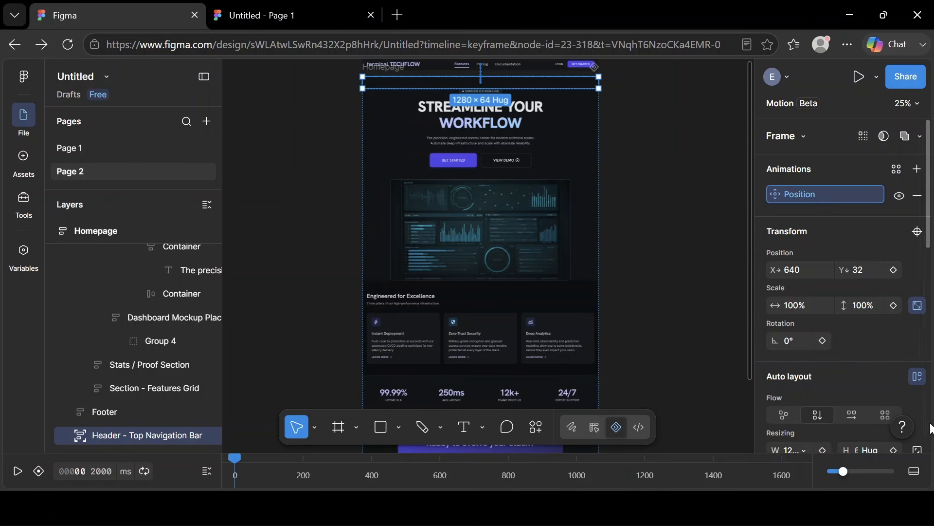
- Expand the animation timeline and give the STREAMLINE YOUR WORKFLOW heading a slide-in position animation from the bottom with distance 150
click(914, 473)
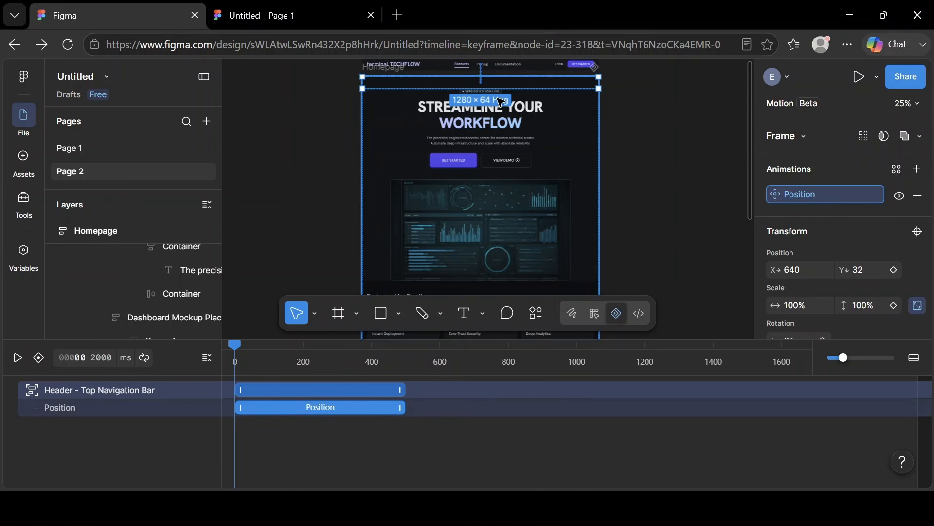
double_click(530, 113)
double_click(530, 112)
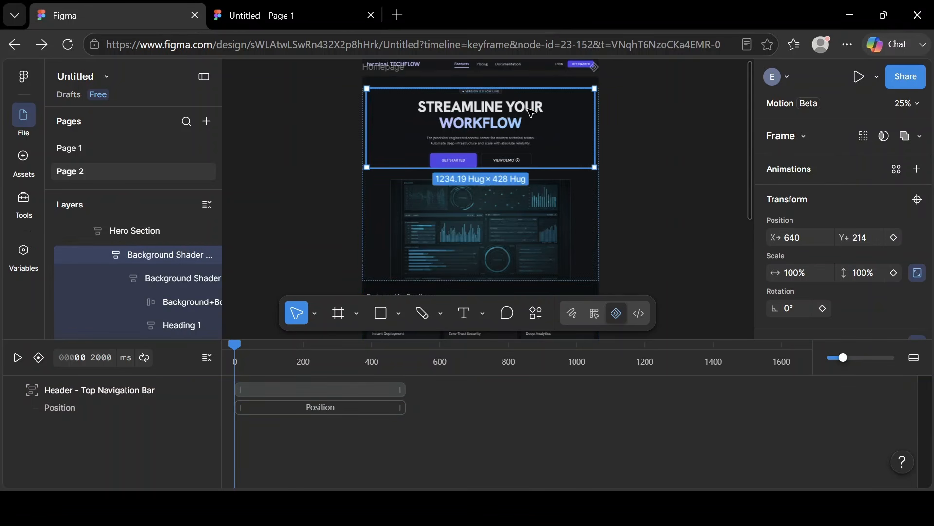
double_click(530, 112)
double_click(530, 112)
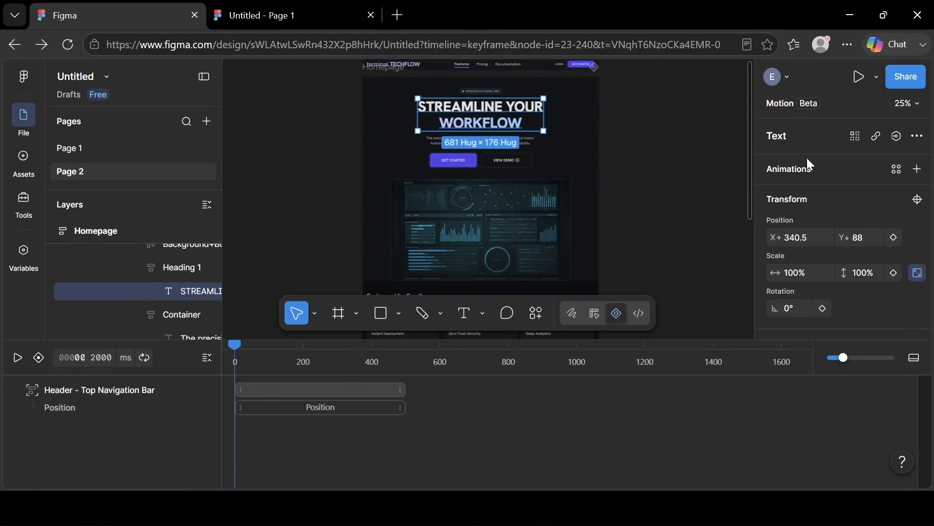
click(919, 170)
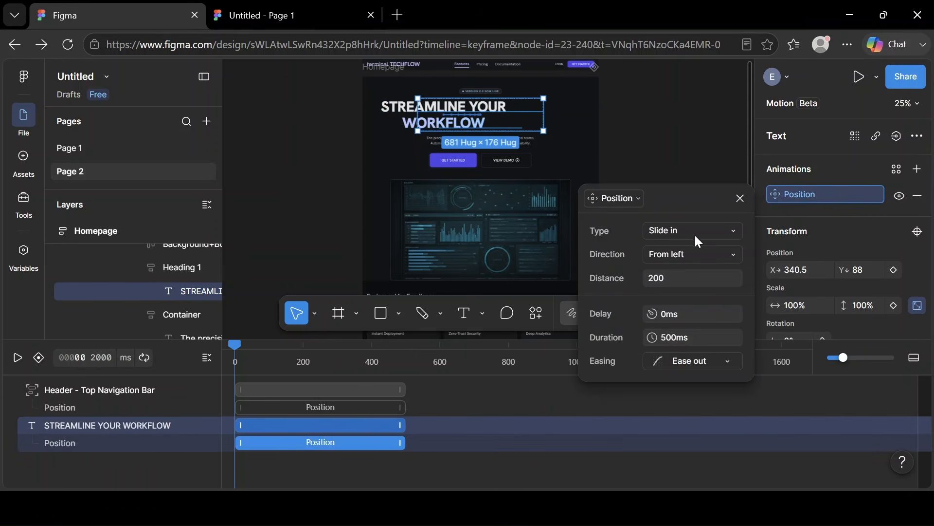
click(735, 257)
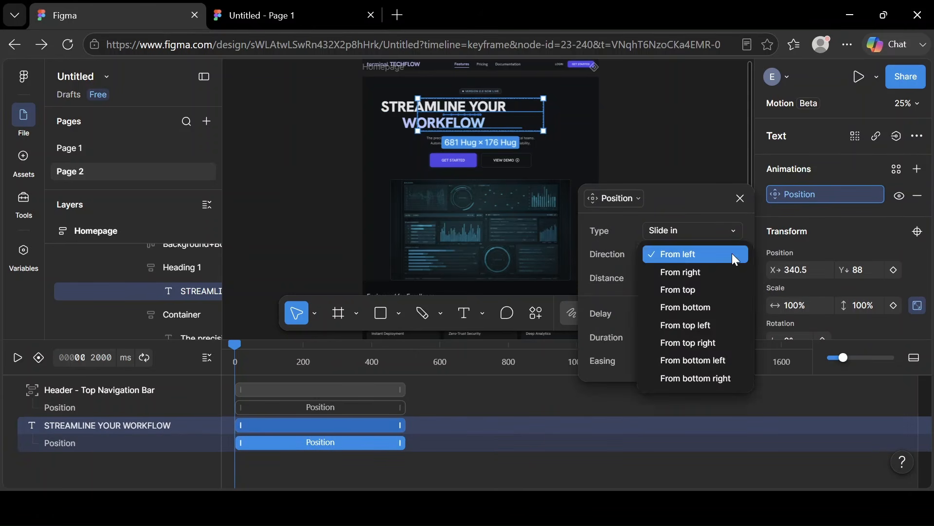
click(701, 307)
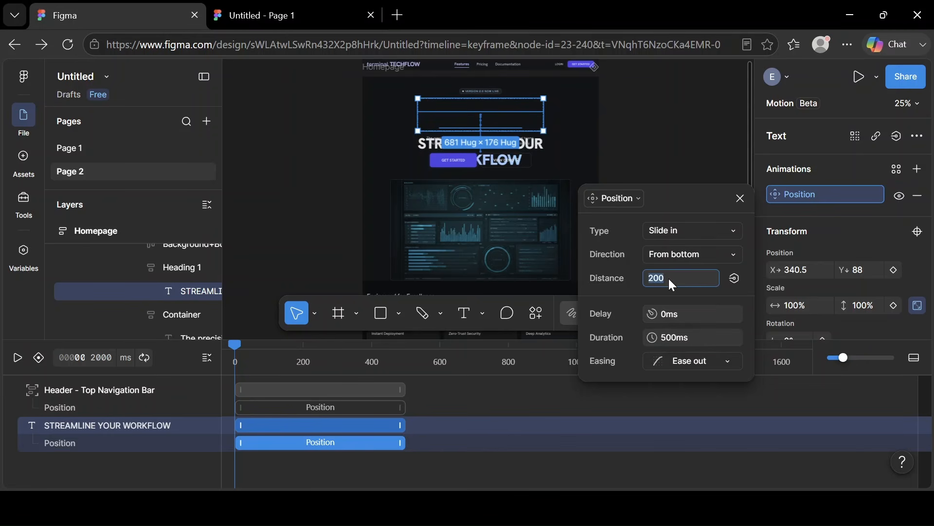
key(Return)
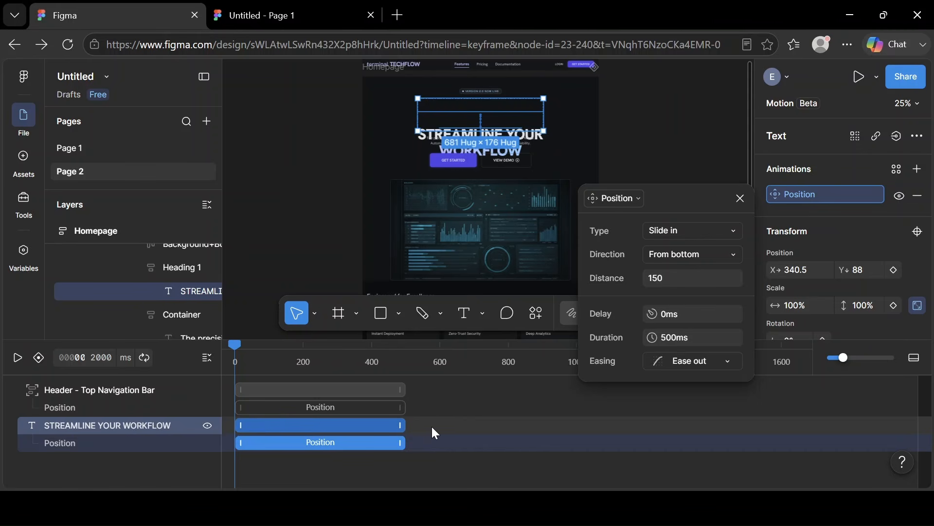
- Shift the heading's slide-in animation to start at 500 ms and set its duration to 500 ms
drag(404, 425, 519, 426)
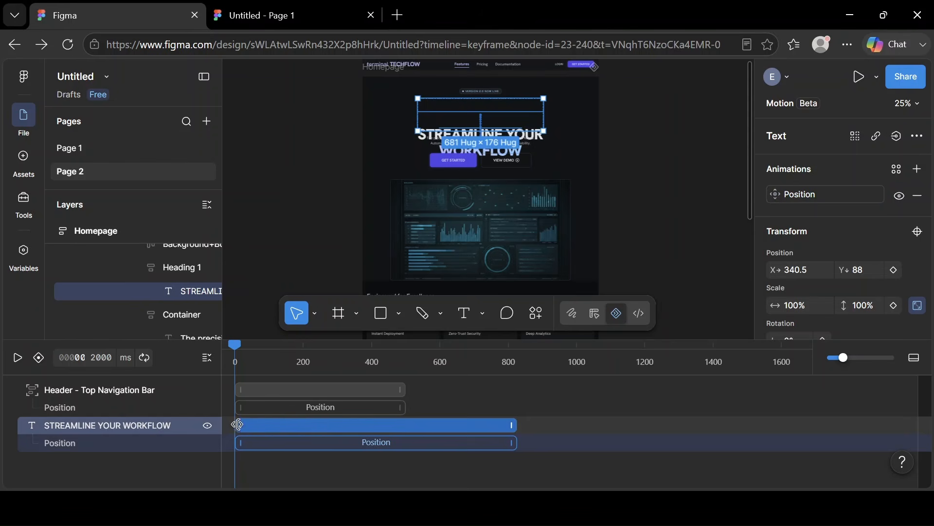
drag(249, 424, 294, 426)
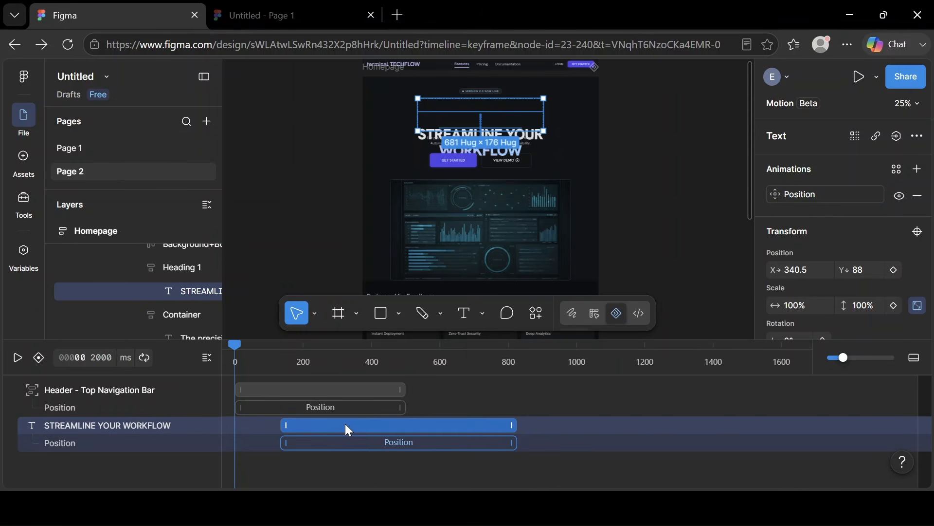
drag(374, 425, 406, 426)
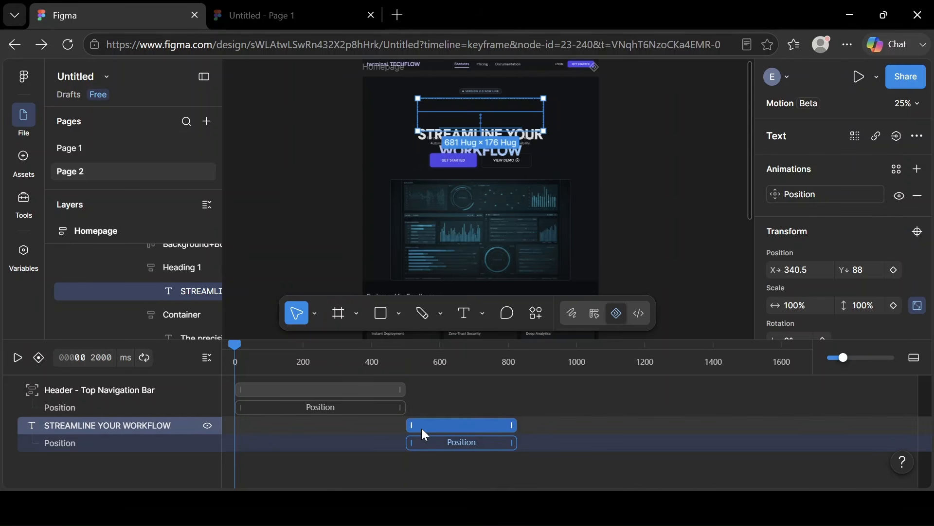
click(492, 429)
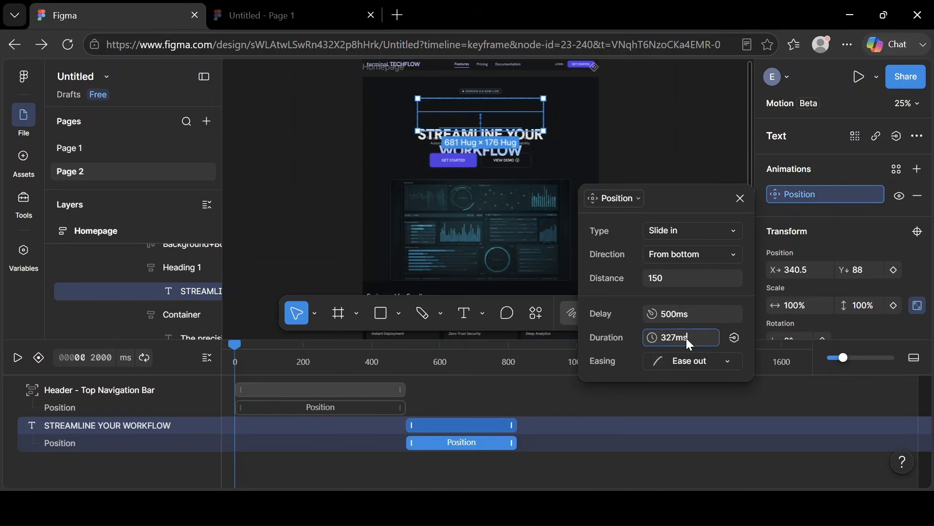
click(686, 338)
text(500)
key(Return)
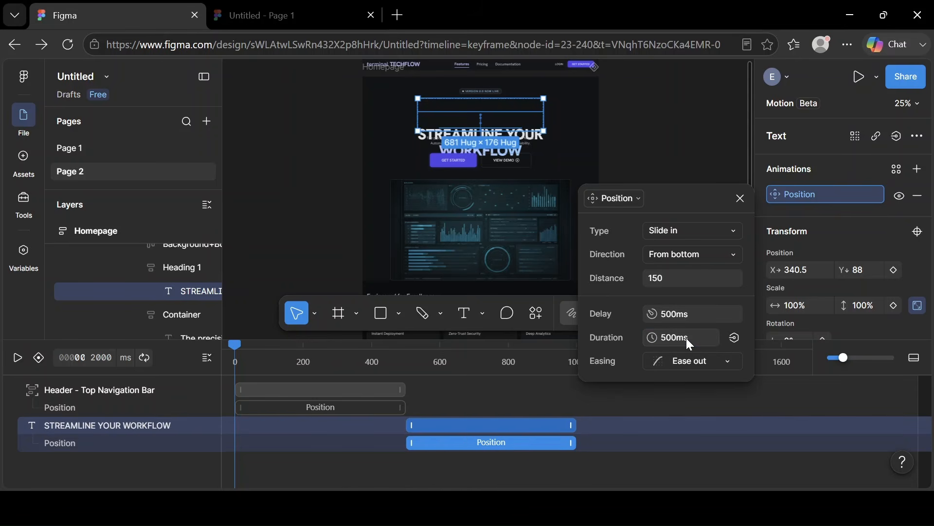
click(747, 197)
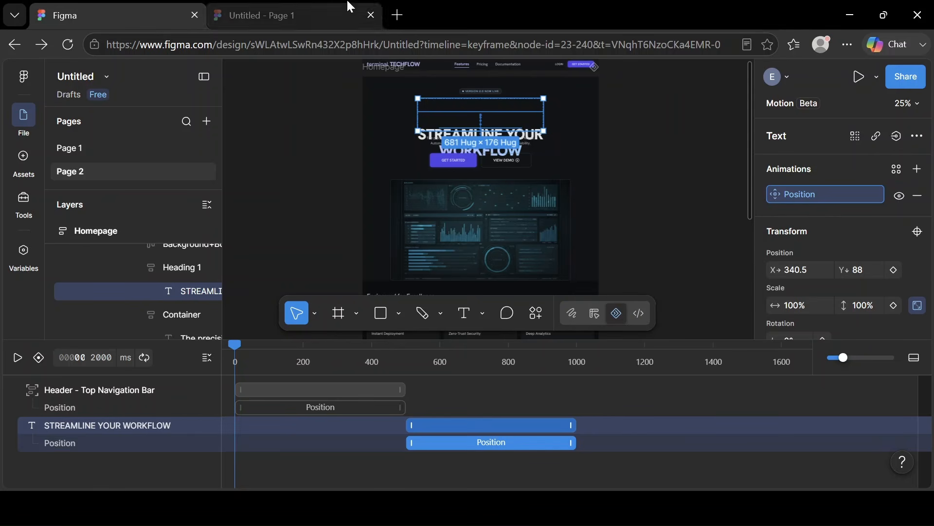
- Add a 100% opacity keyframe to the STREAMLINE YOUR WORKFLOW heading and move it to 1000 ms on the timeline
scroll(927, 146, down, 1)
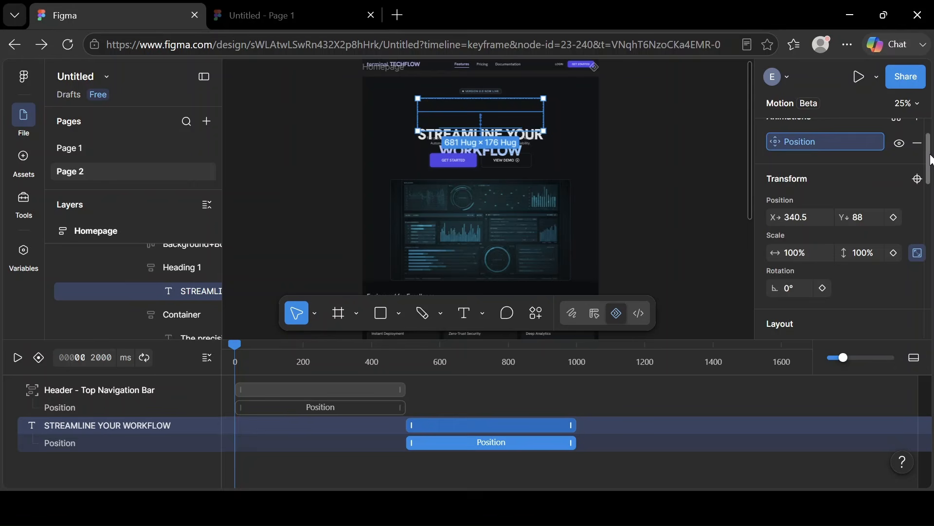
drag(931, 160, 931, 203)
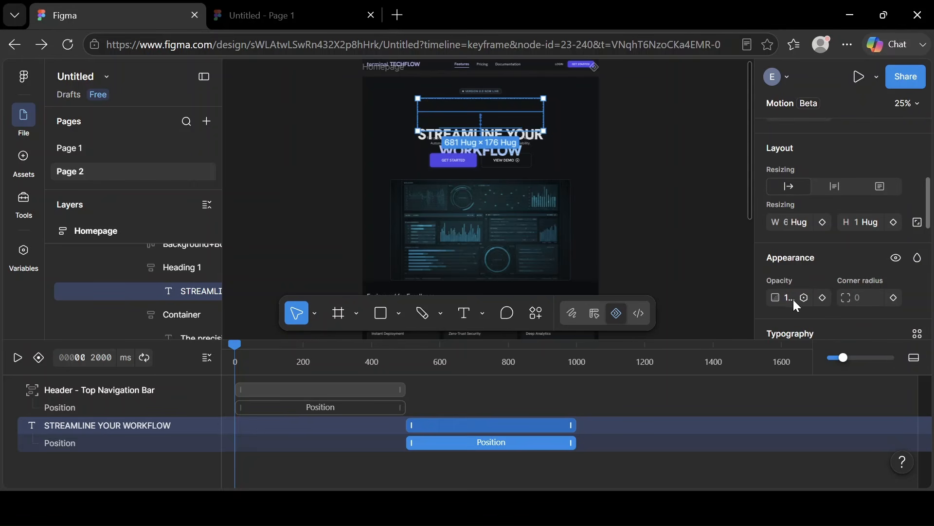
click(821, 298)
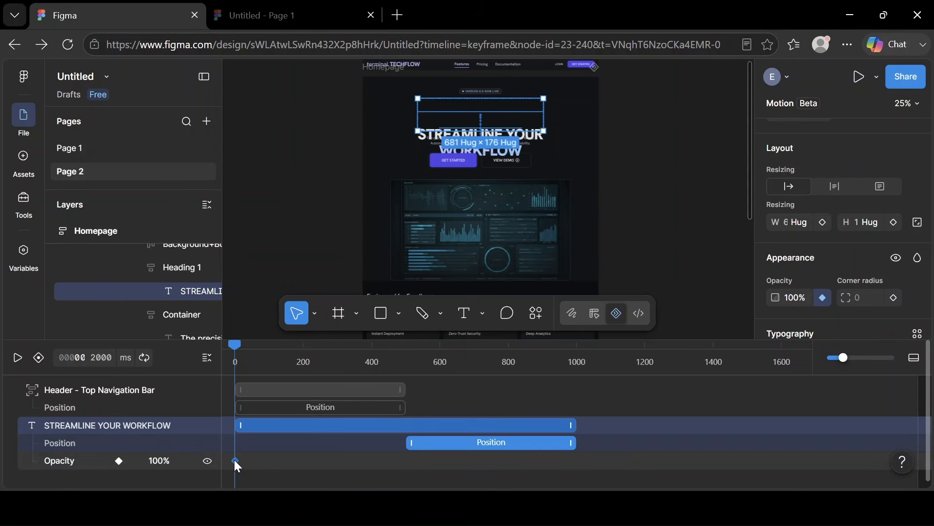
drag(234, 460, 451, 456)
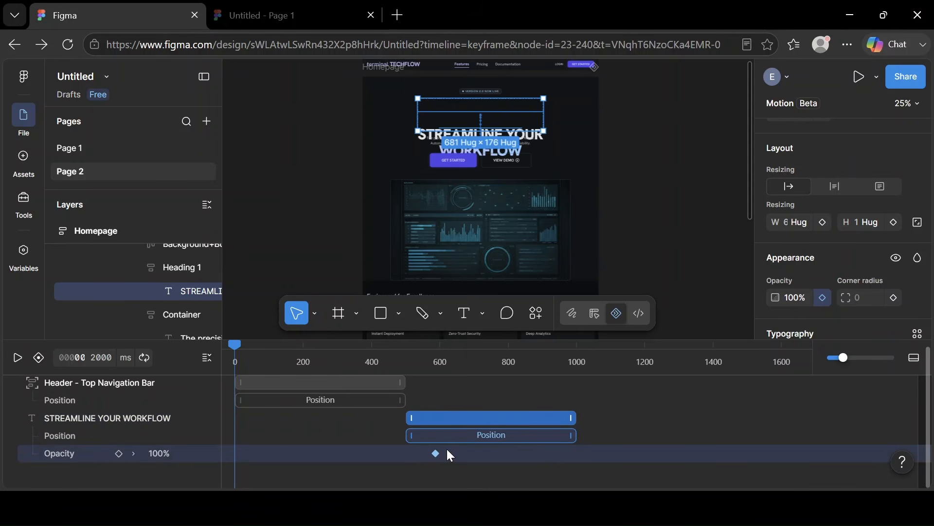
drag(572, 454, 576, 453)
- Create a 0% opacity keyframe for the heading and move it to 500 ms, where its slide-in begins
click(792, 295)
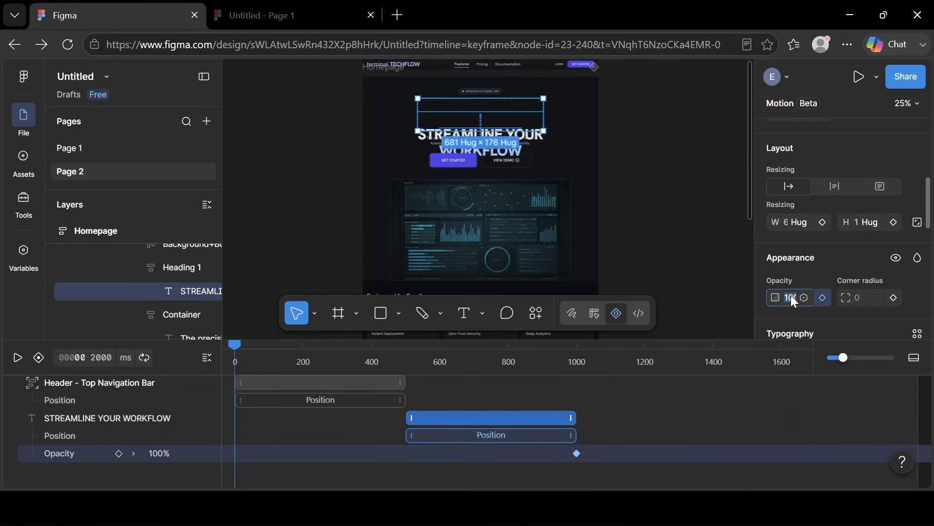
text(0)
key(Return)
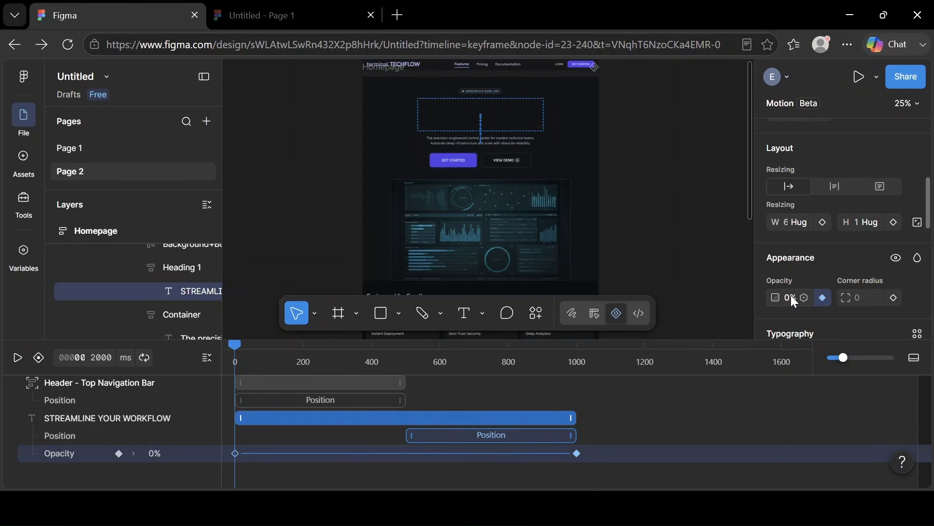
drag(235, 452, 407, 455)
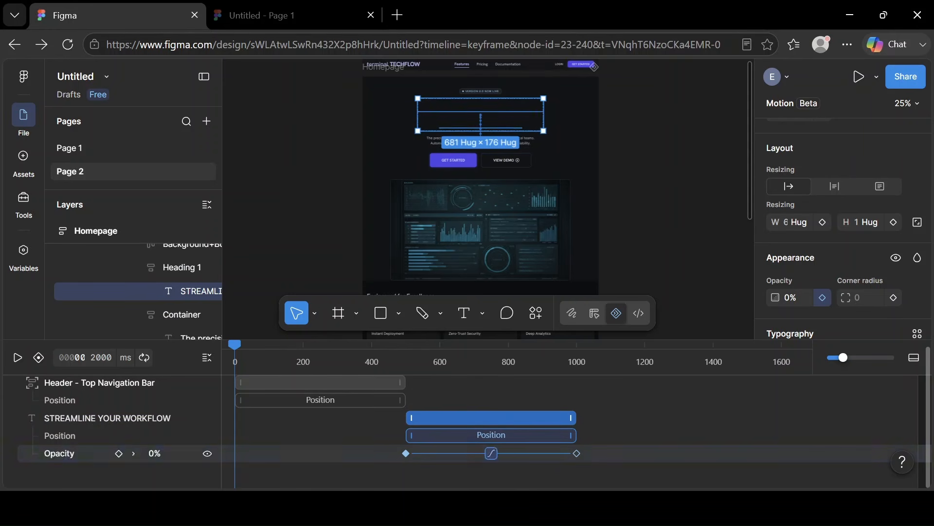
- Give the description text below the heading a slide-in position animation from the bottom with distance 150
click(529, 140)
click(528, 141)
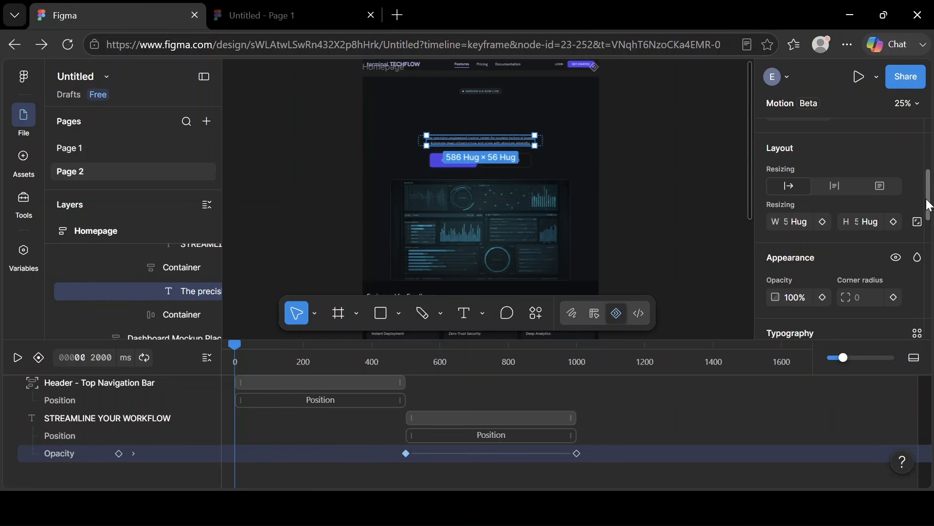
scroll(930, 205, up, 5)
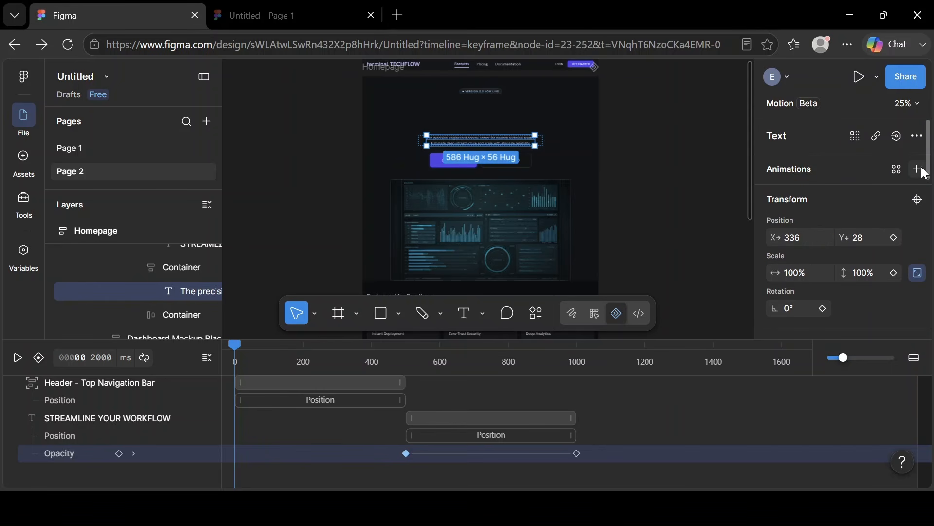
click(918, 170)
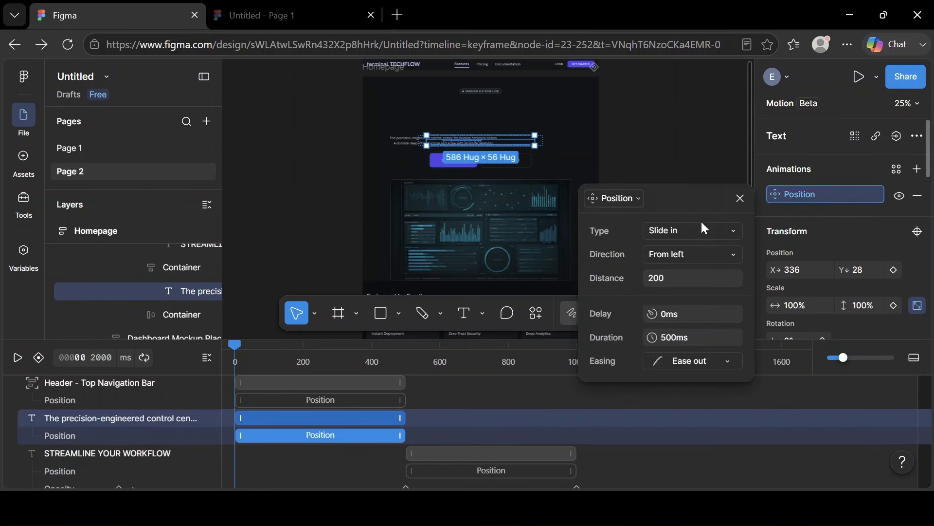
click(698, 258)
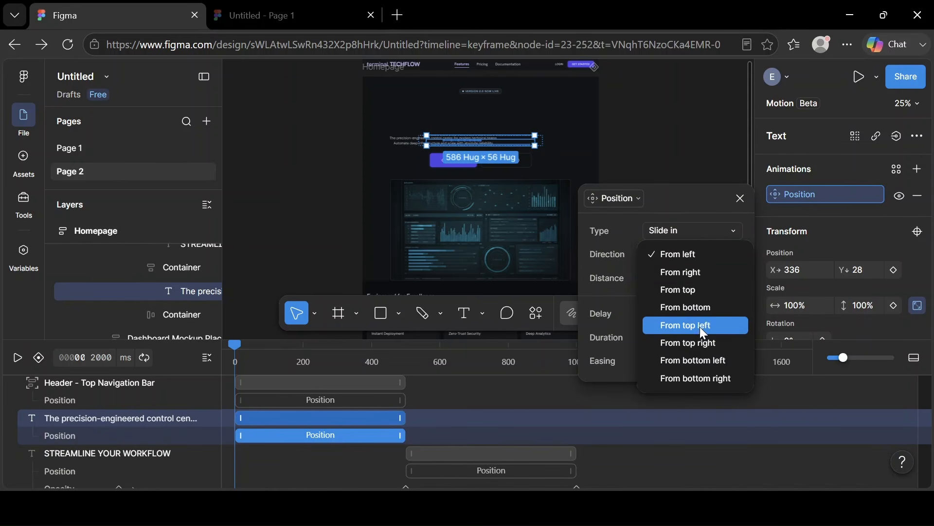
click(681, 307)
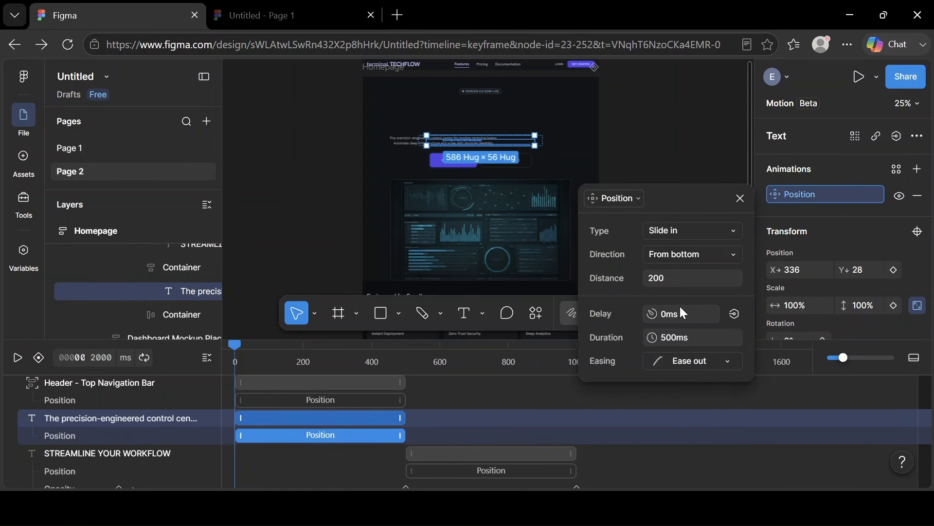
click(672, 283)
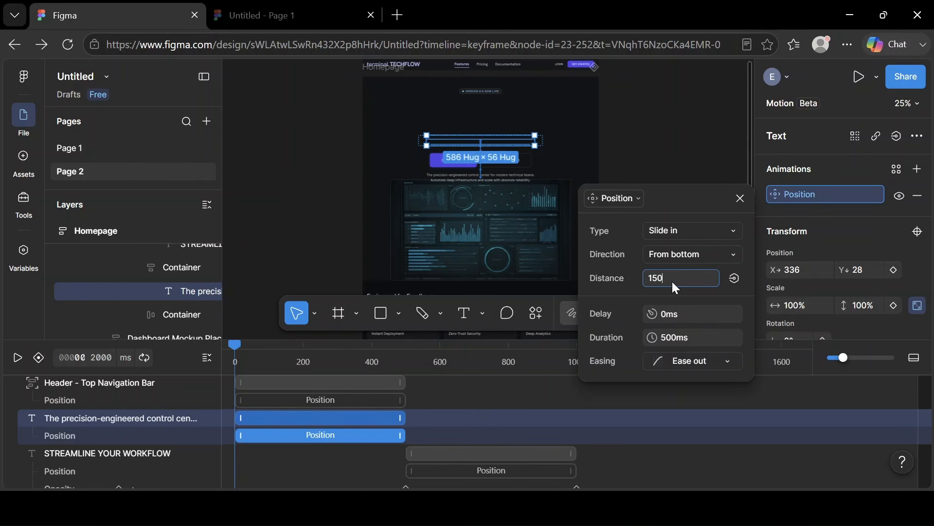
key(Return)
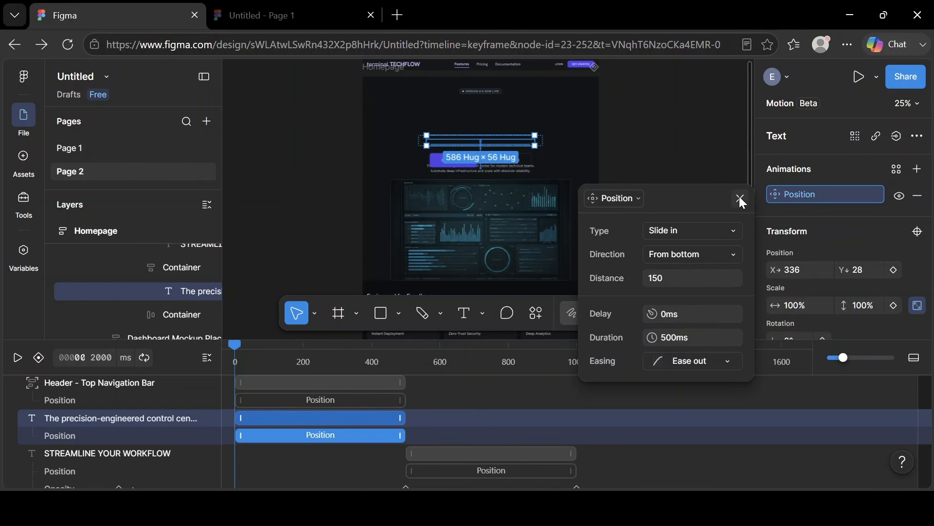
click(741, 199)
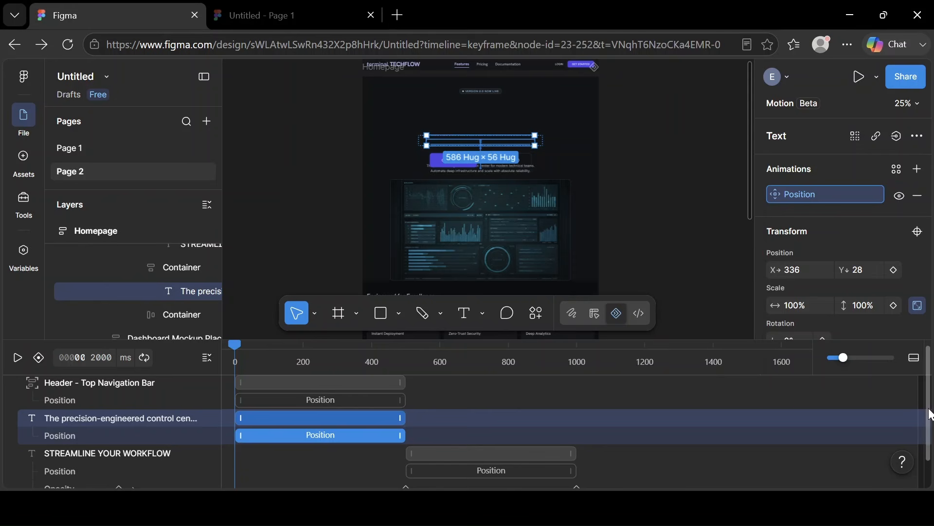
- Shift the description's slide-in animation to start at 1000 ms and place a 100% opacity keyframe at its end, 1500 ms
drag(931, 415, 931, 424)
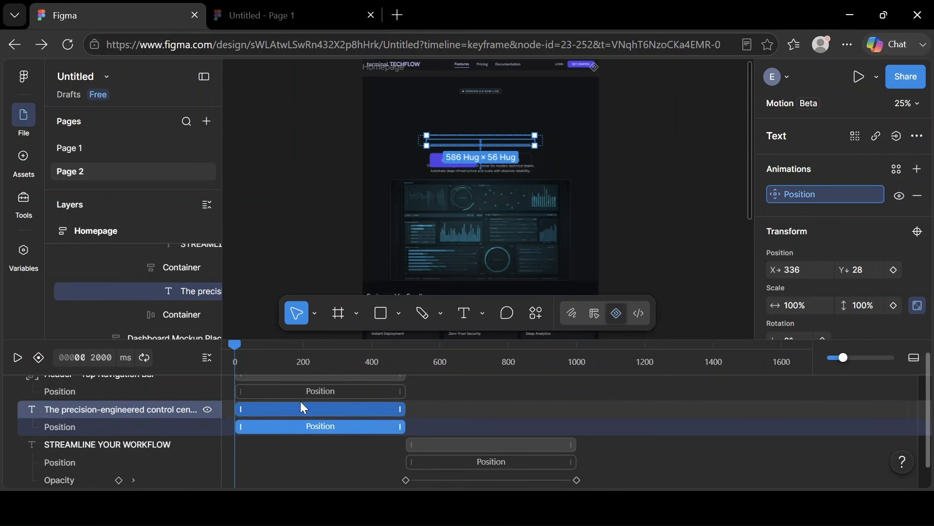
drag(360, 414, 696, 419)
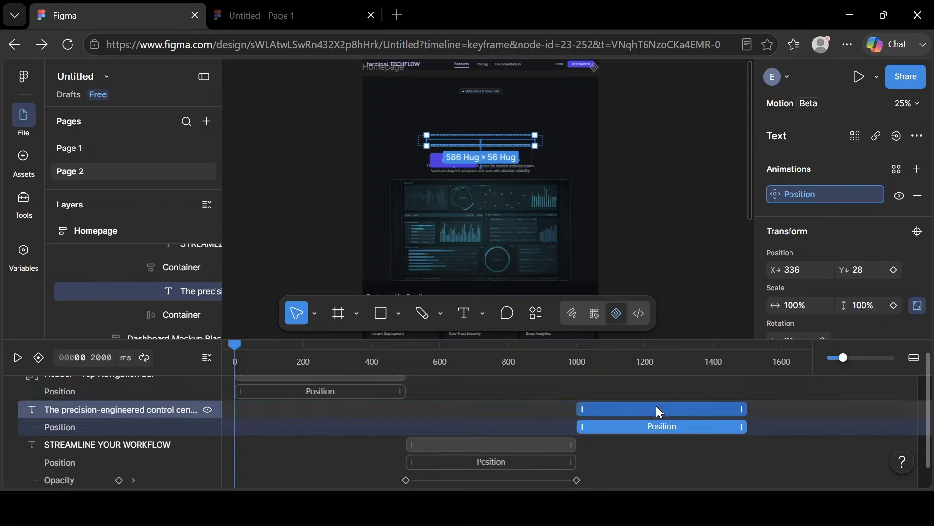
drag(932, 174, 931, 265)
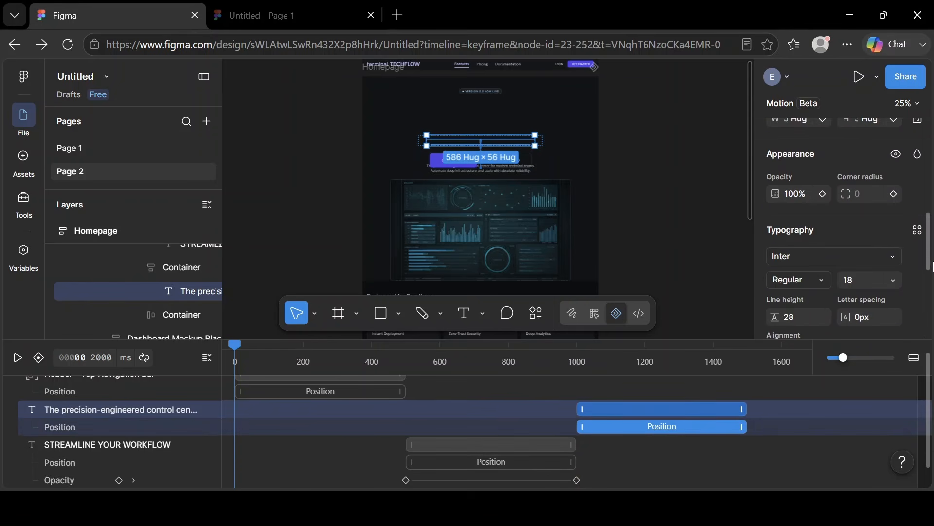
click(823, 195)
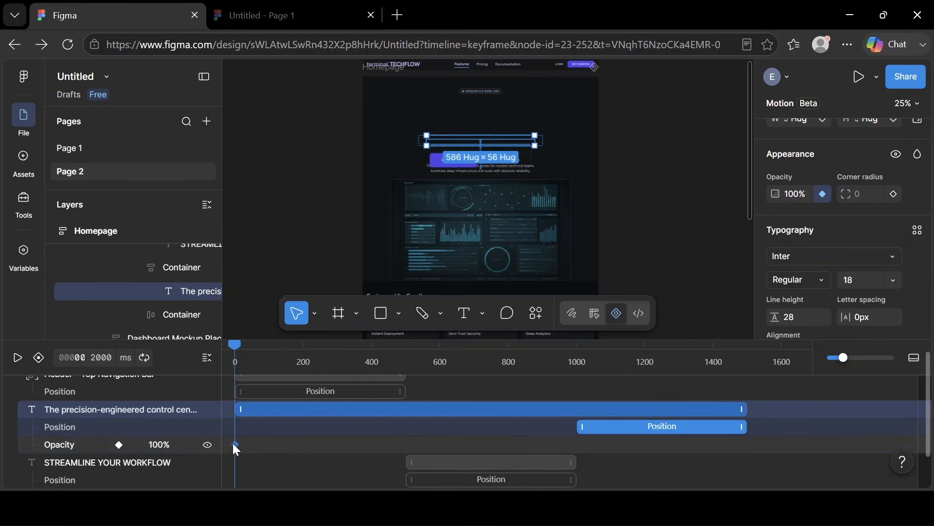
drag(235, 444, 747, 451)
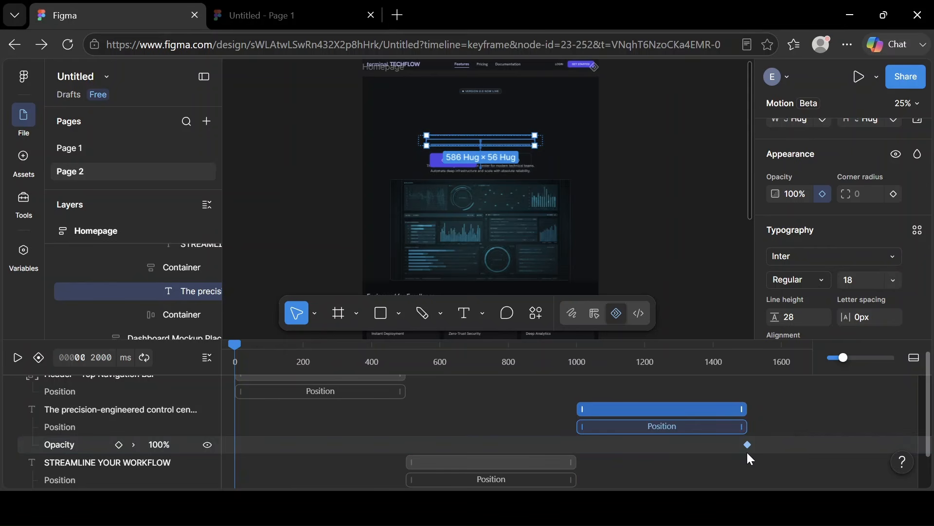
- Create a 0% opacity keyframe for the description and move it to 1000 ms, where its slide-in begins
click(793, 190)
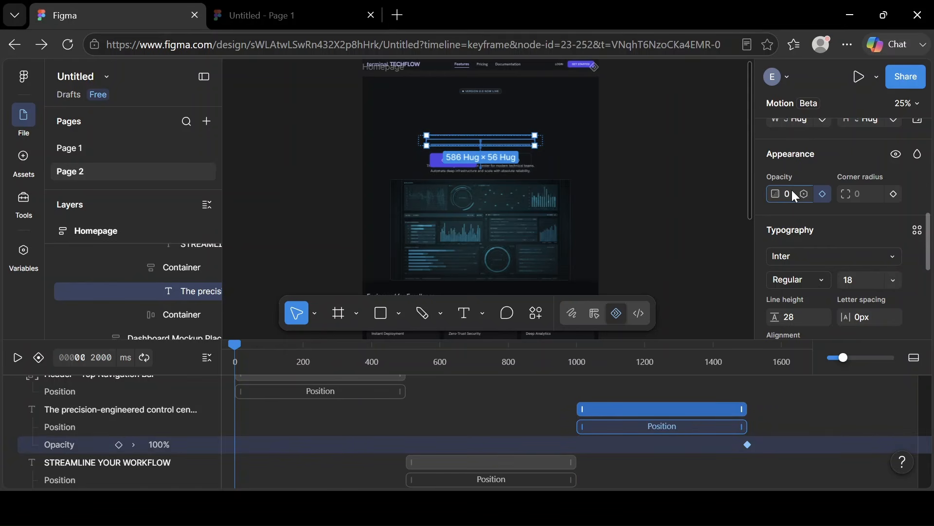
key(Return)
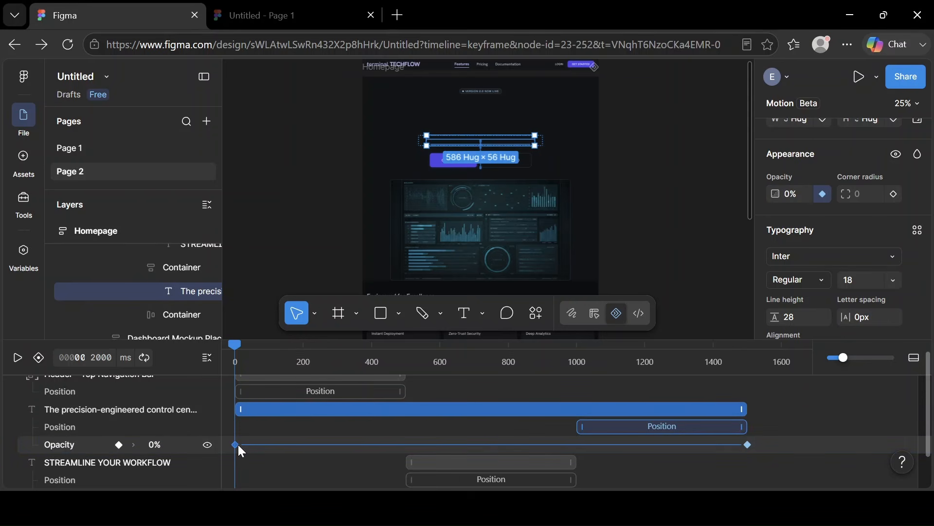
drag(237, 445, 579, 442)
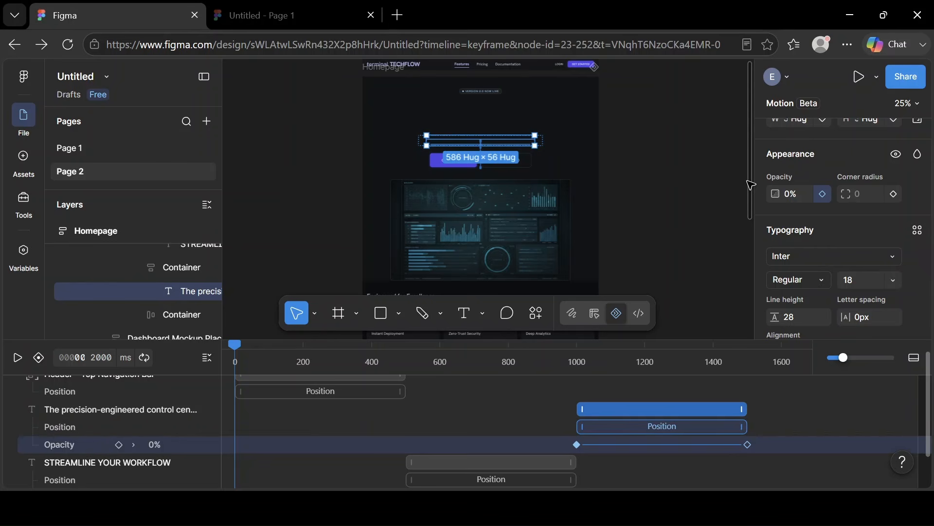
- Give the container holding the GET STARTED and VIEW DEMO buttons a slide-in position animation from the left with distance 150
click(530, 168)
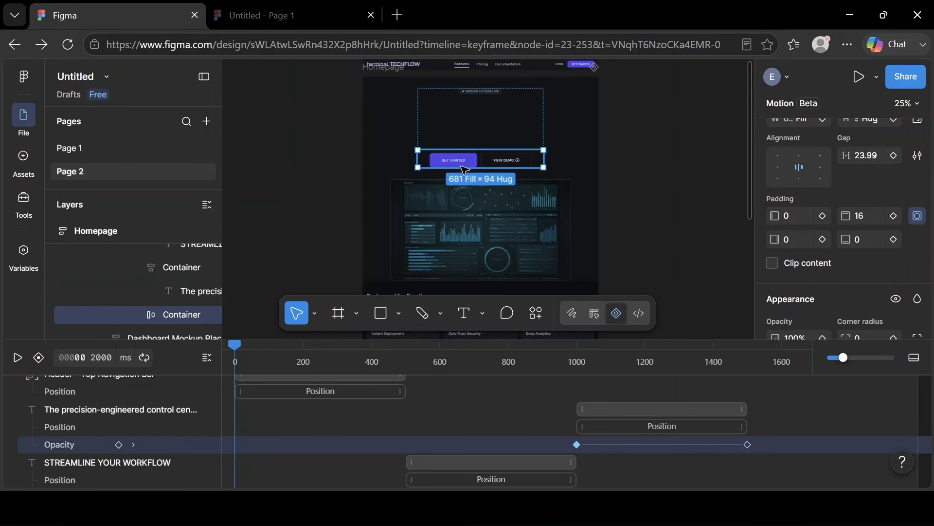
scroll(930, 214, up, 5)
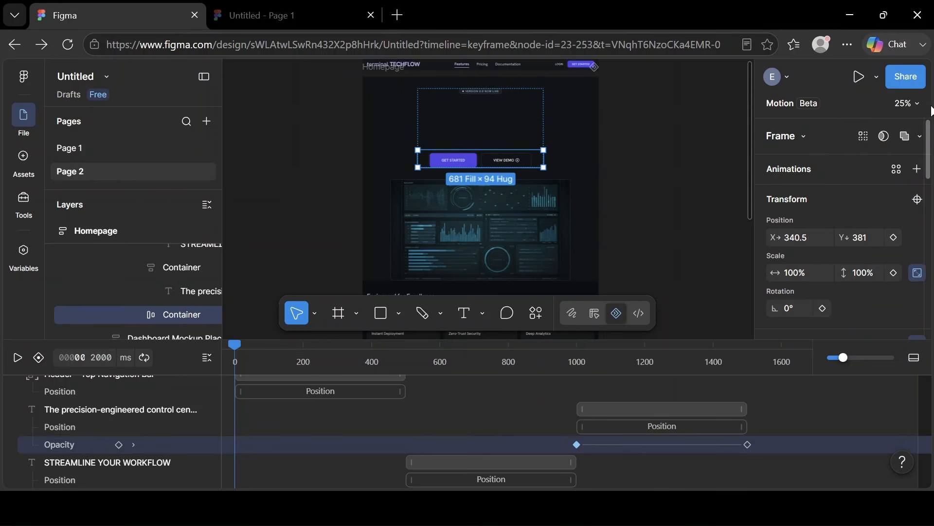
click(917, 171)
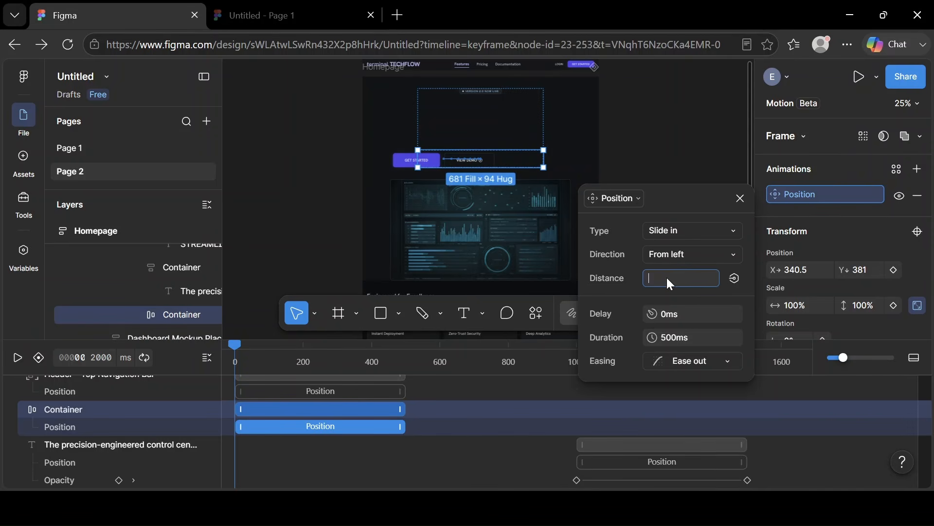
text(0)
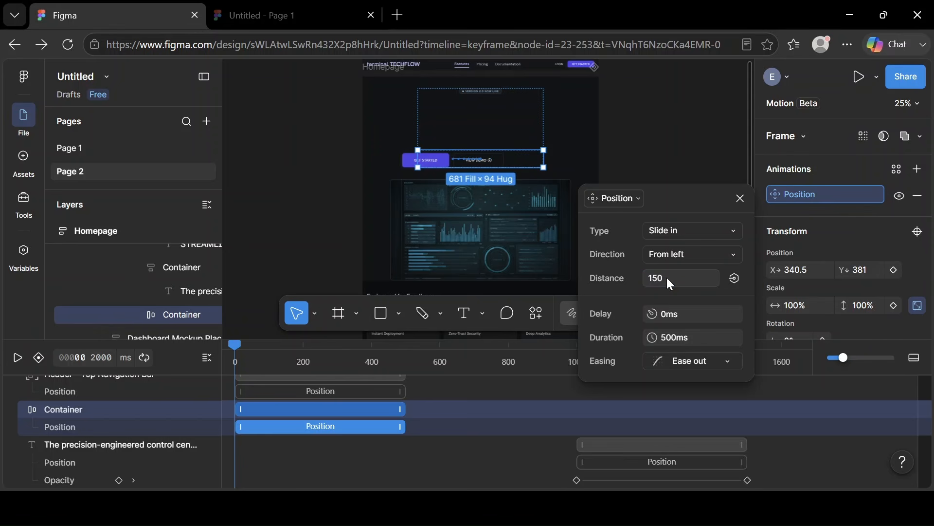
key(Return)
click(743, 198)
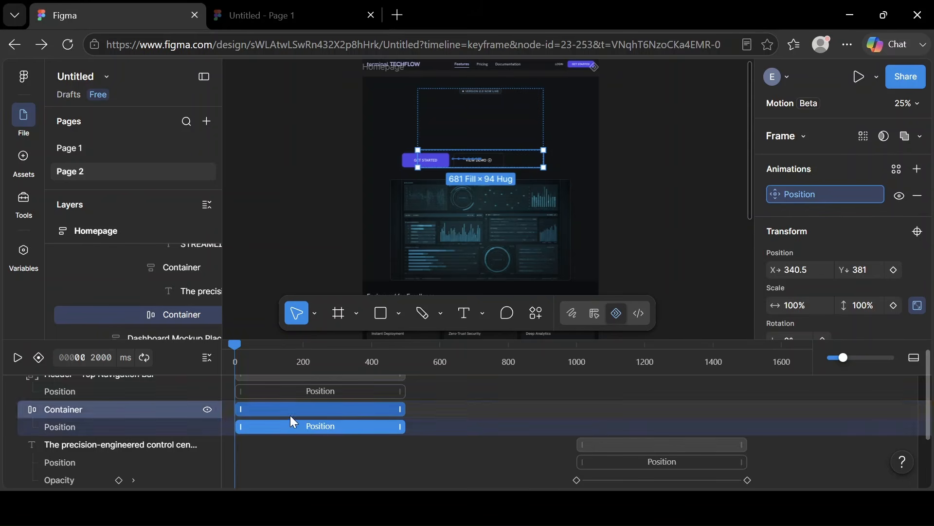
- Shift the button container's slide-in to start at about 1520 ms and place a 100% opacity keyframe at its end, about 2020 ms
drag(341, 408, 864, 427)
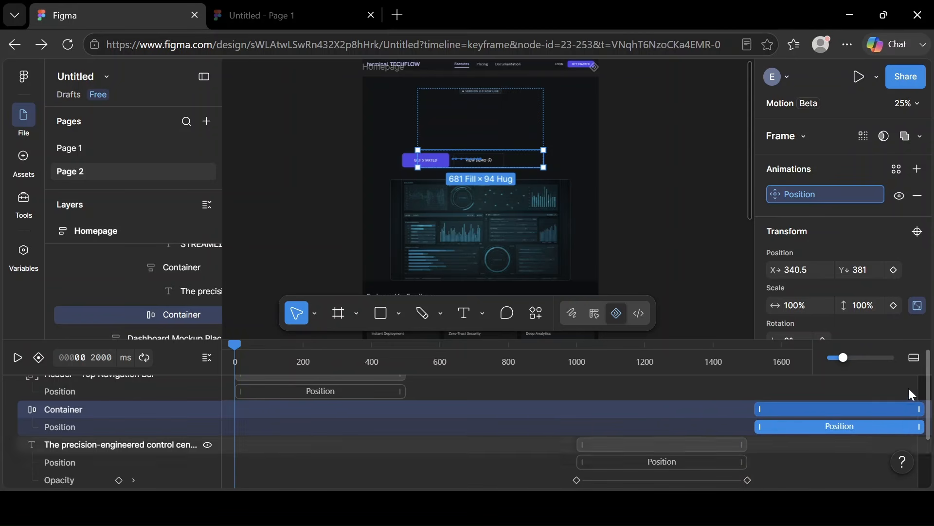
mouse_move(932, 394)
mouse_down()
mouse_move(932, 440)
mouse_move(932, 390)
mouse_move(899, 396)
mouse_move(929, 392)
mouse_move(931, 400)
mouse_up()
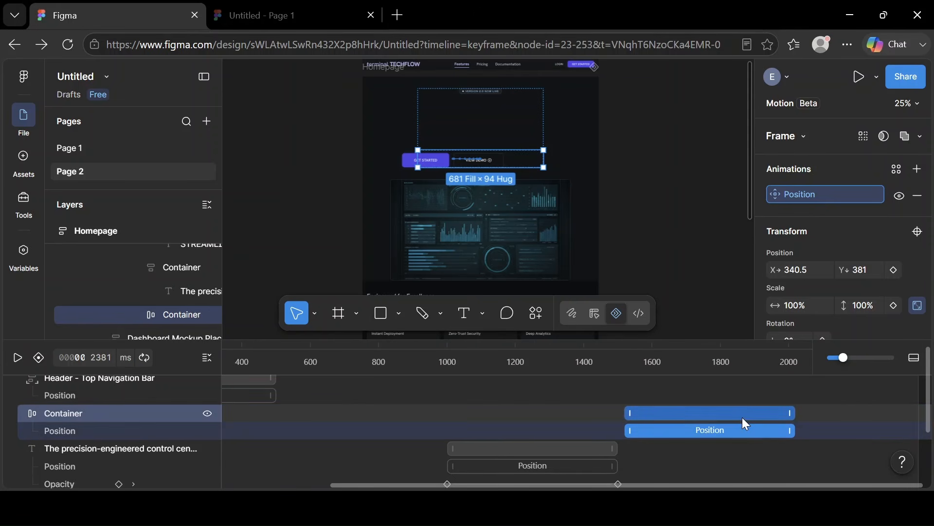
drag(932, 175, 932, 285)
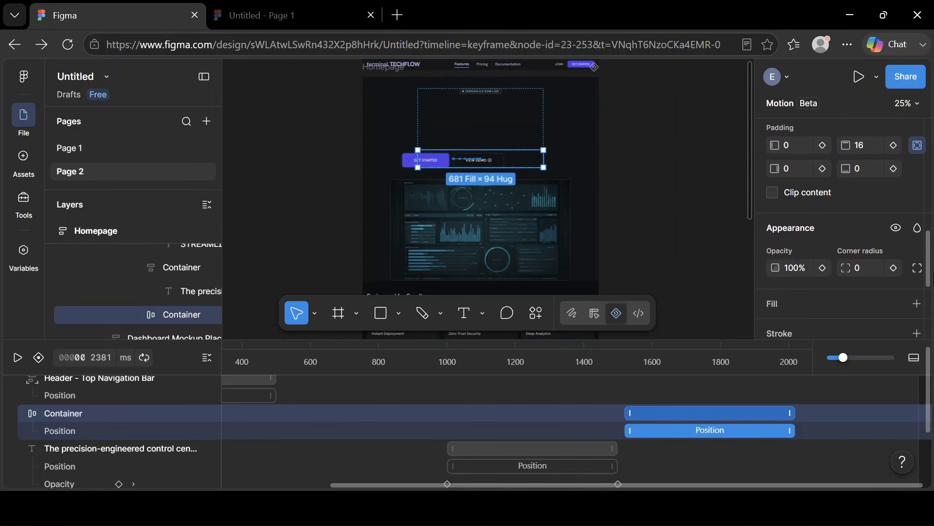
click(793, 266)
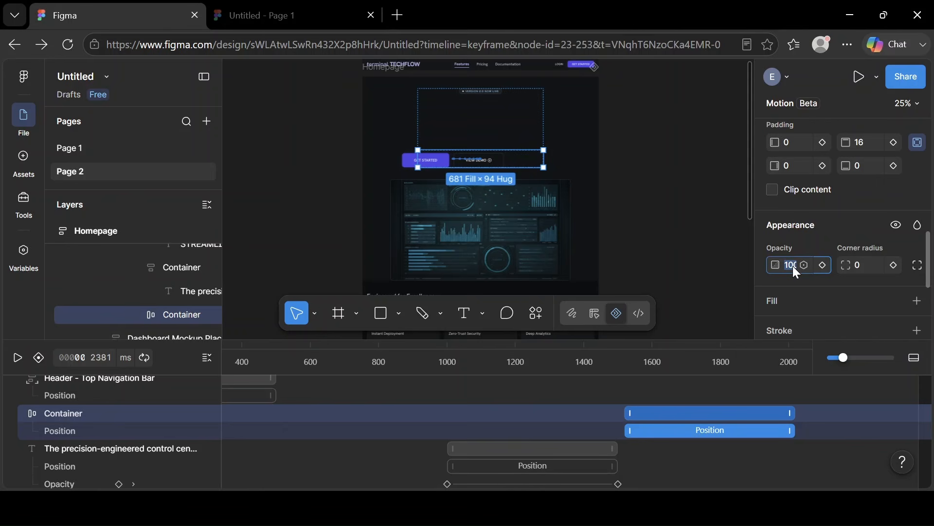
click(822, 264)
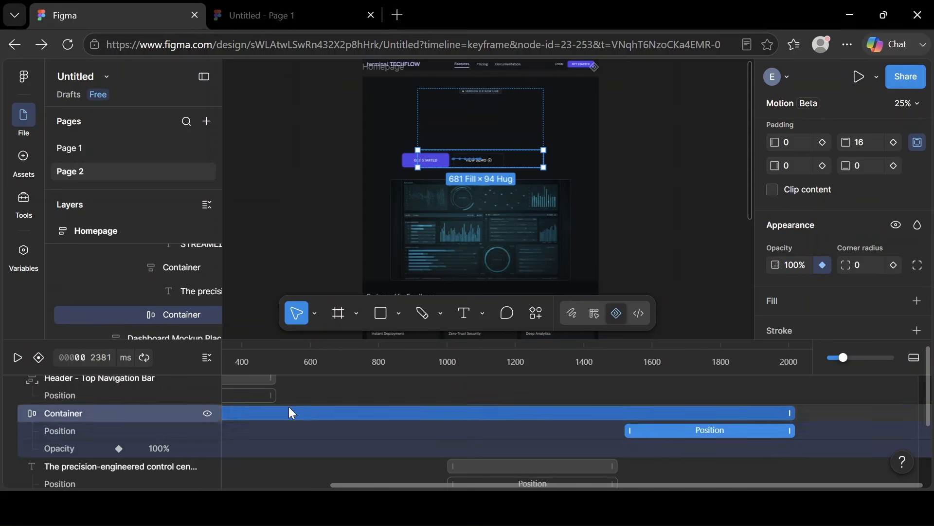
drag(465, 485, 358, 485)
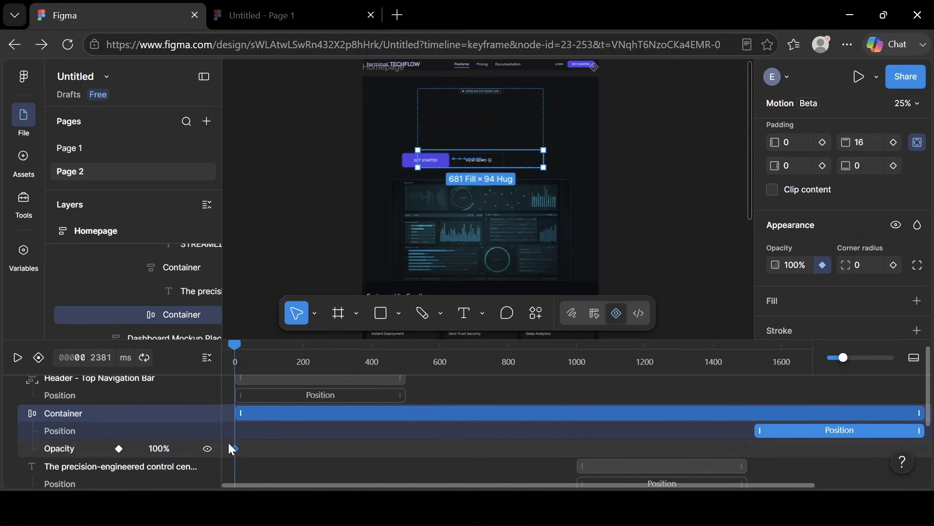
drag(233, 448, 795, 431)
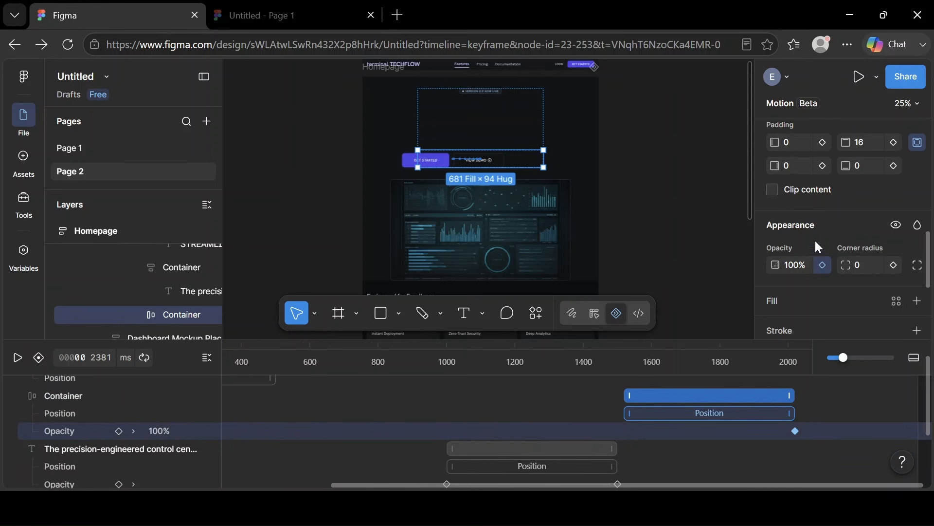
- Create a 0% opacity keyframe for the button container and move it to the start of its slide-in, about 1520 ms
click(791, 267)
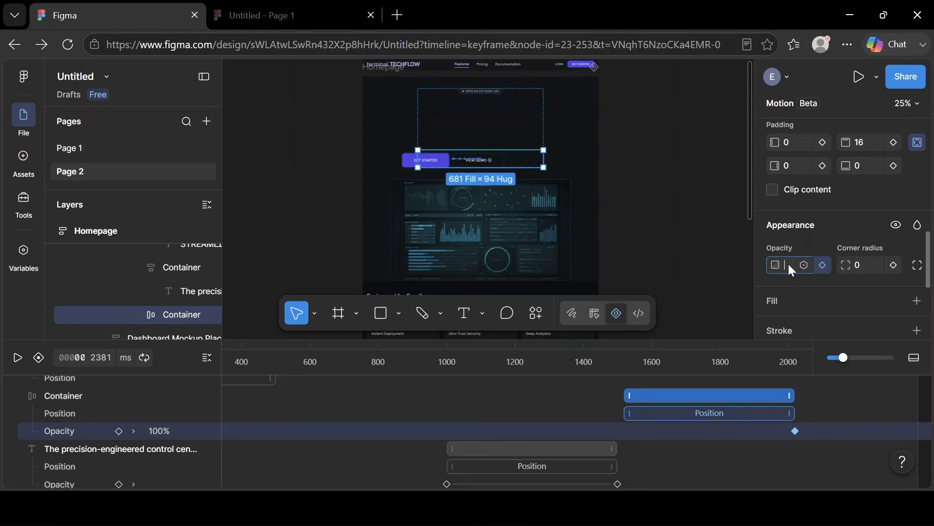
text(0)
key(Return)
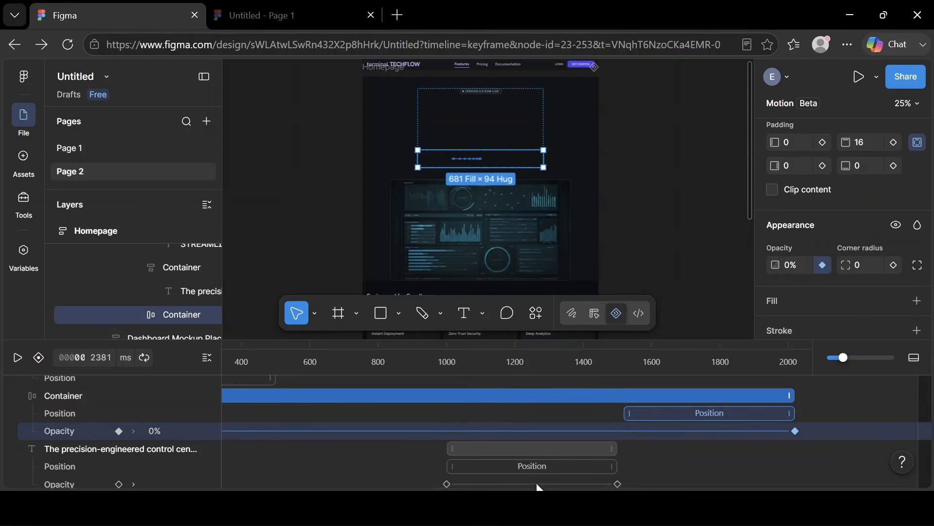
drag(430, 487, 262, 464)
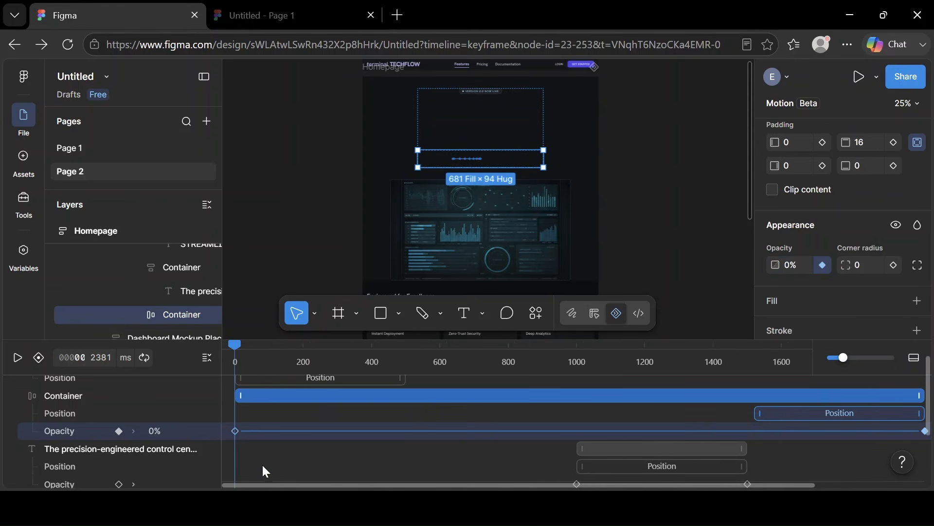
drag(234, 433, 755, 432)
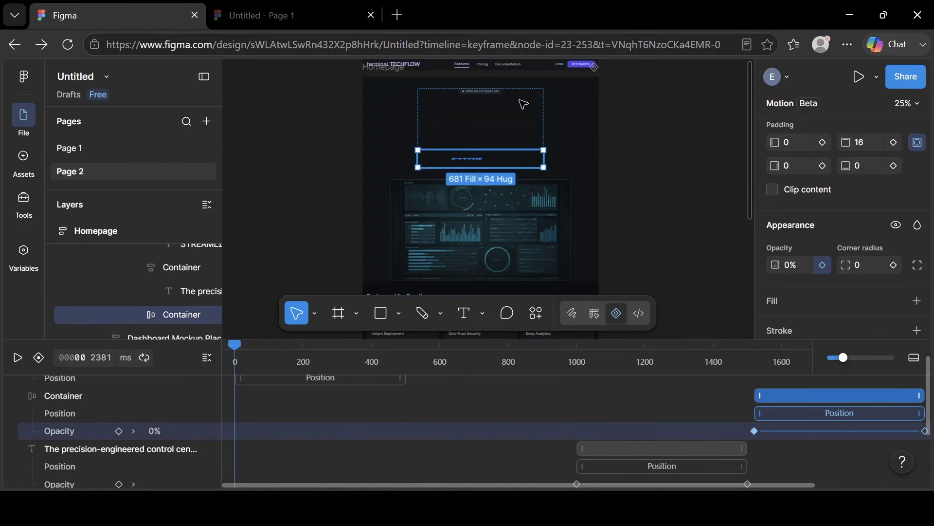
- Examine the nested dashboard mockup layers on the canvas and in the layer hierarchy to identify which one holds the whole mockup
click(510, 219)
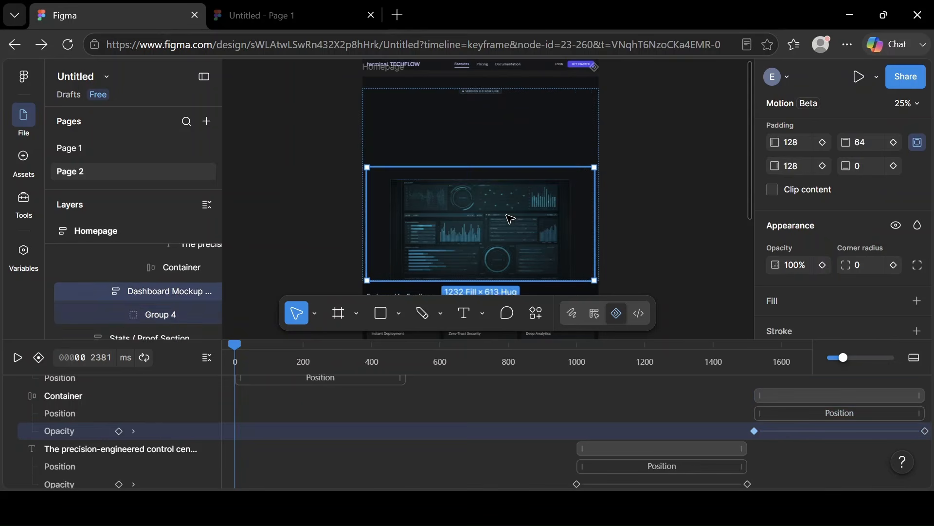
click(509, 218)
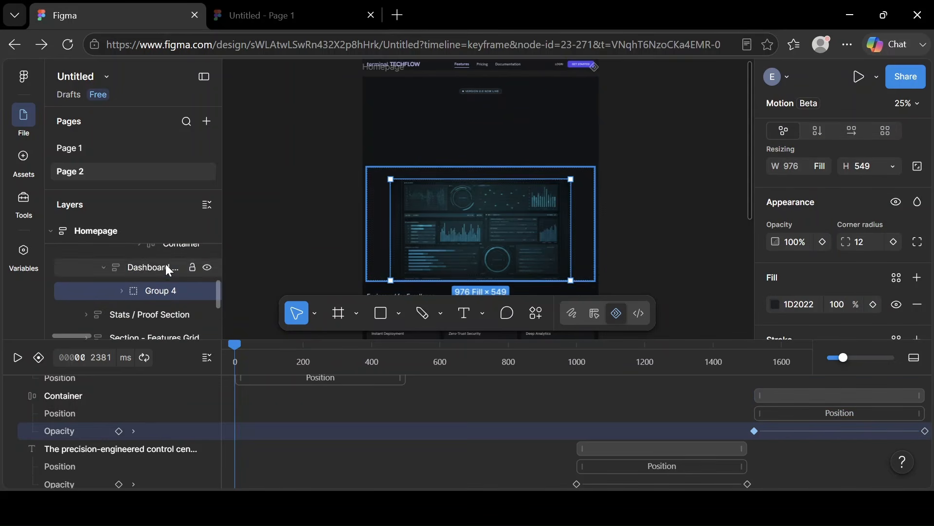
click(472, 229)
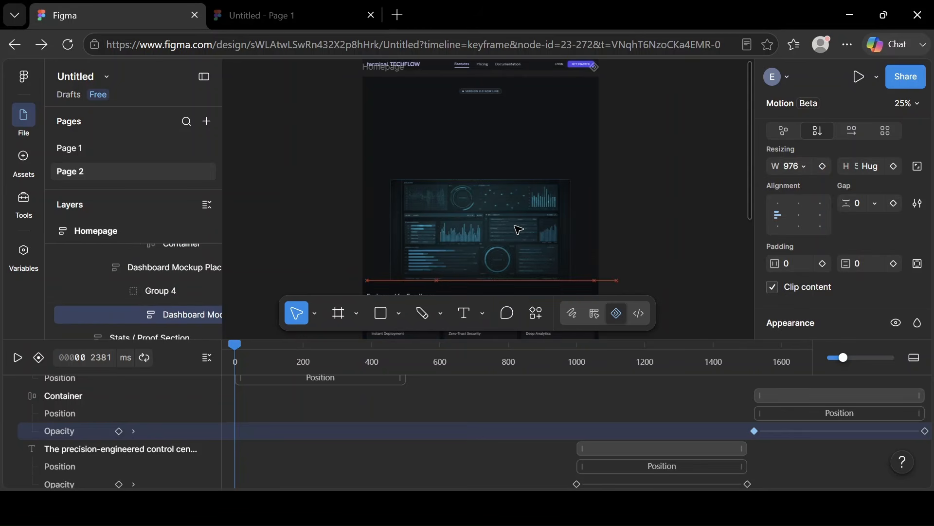
click(458, 232)
drag(459, 232, 515, 231)
key(ctrl+z)
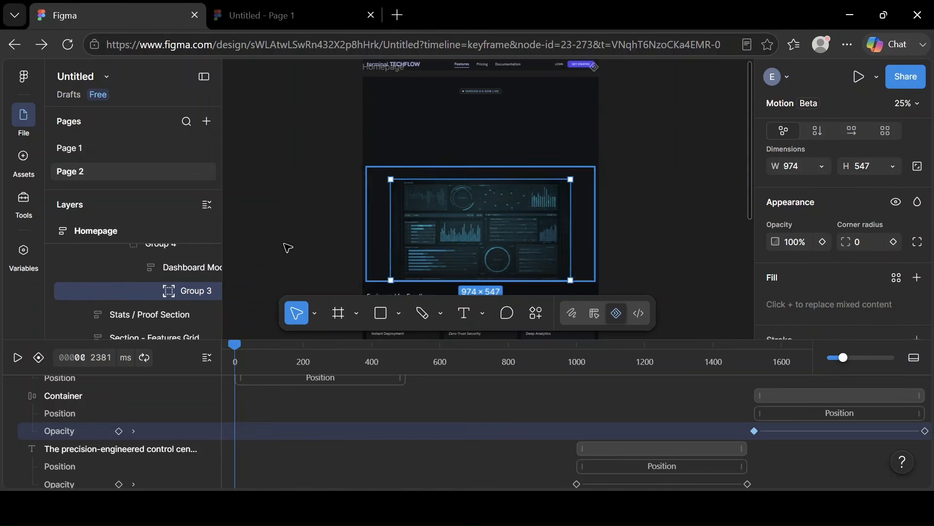
click(173, 267)
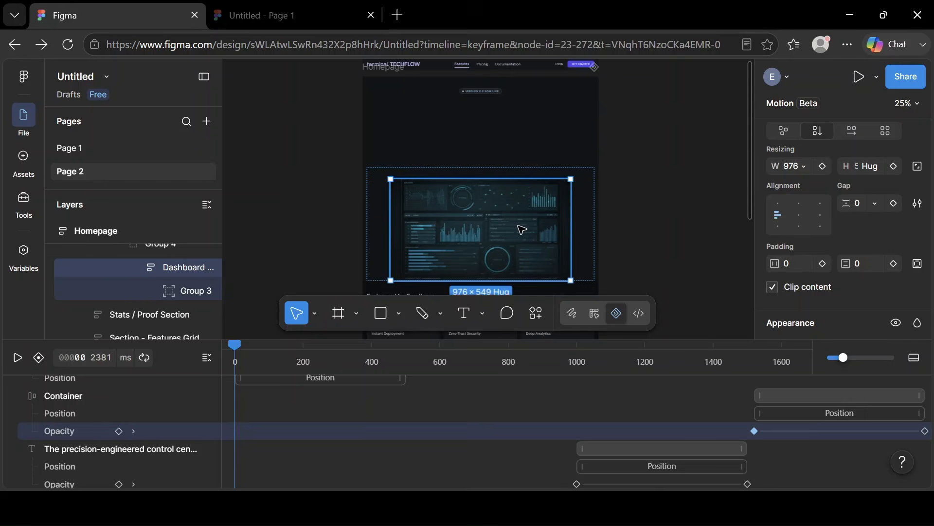
scroll(749, 190, down, 3)
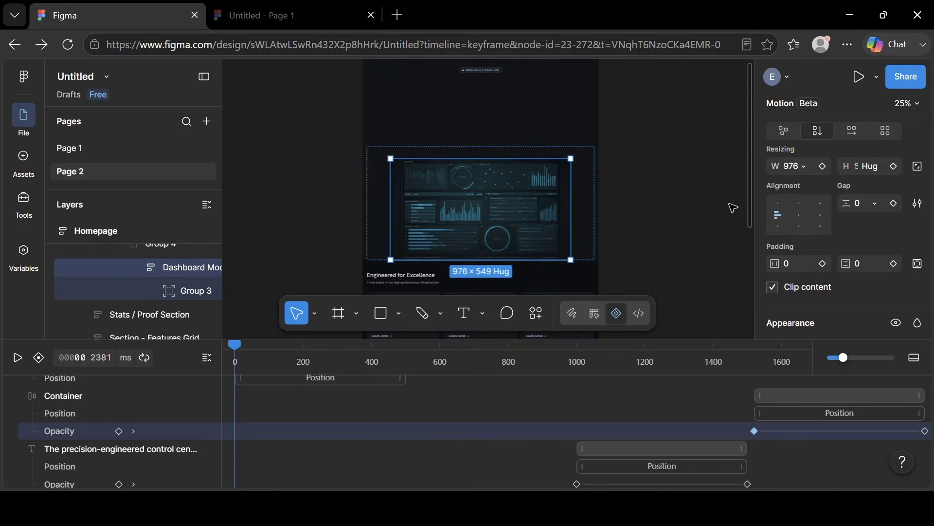
scroll(216, 289, up, 3)
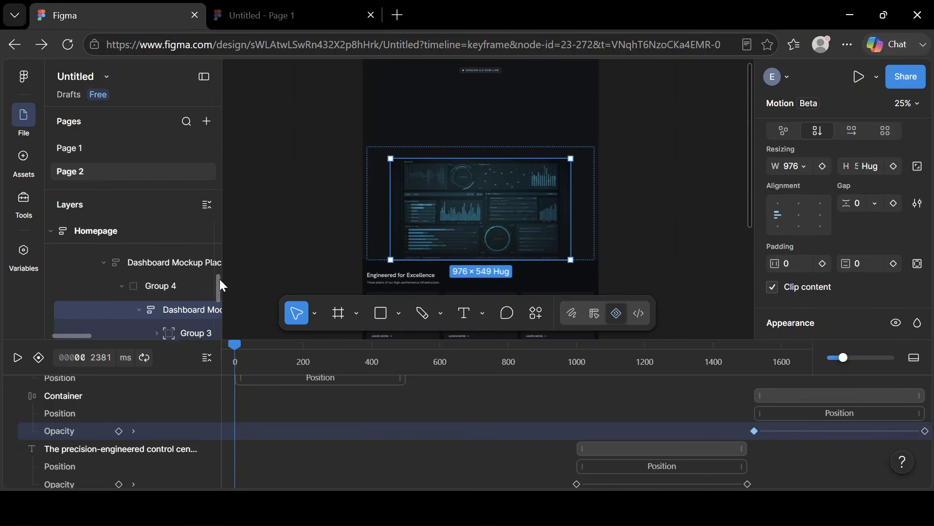
click(170, 273)
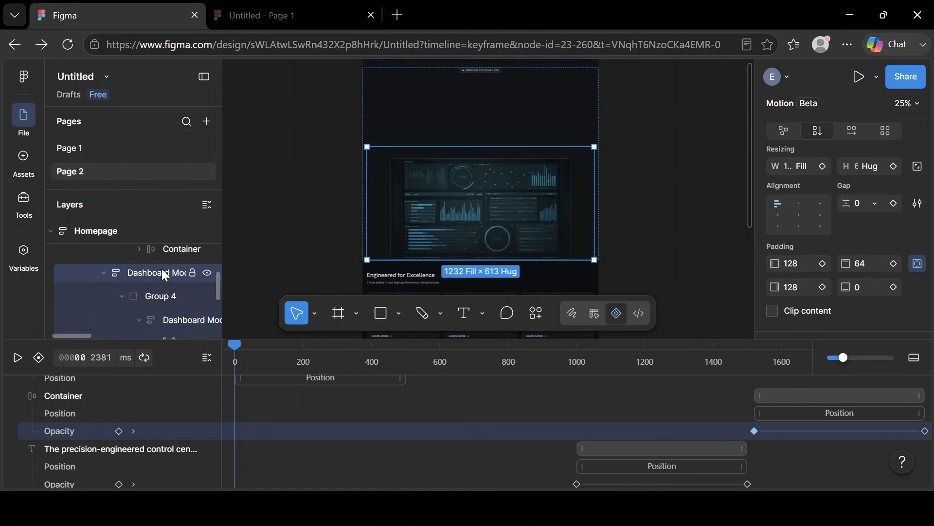
click(173, 318)
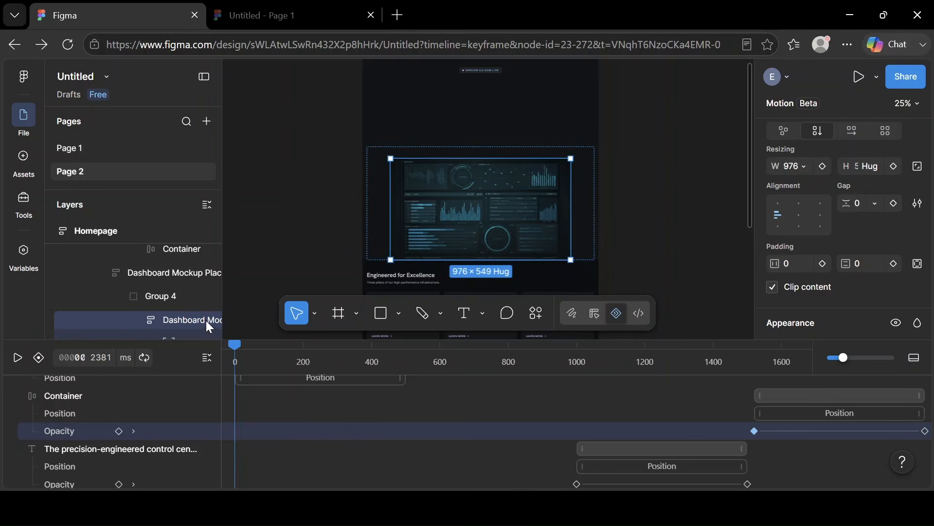
drag(220, 294, 219, 305)
scroll(220, 306, down, 1)
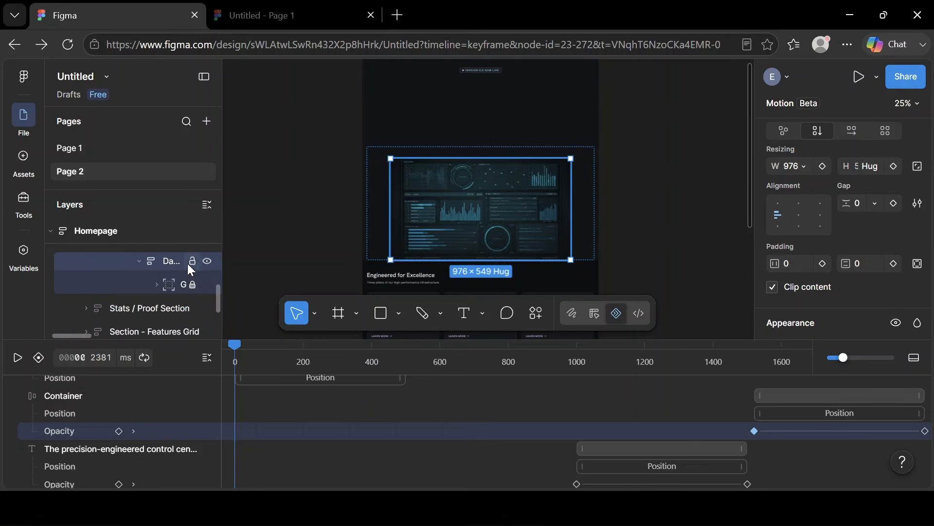
drag(443, 215, 495, 198)
right_click(466, 192)
click(448, 196)
drag(562, 171, 561, 178)
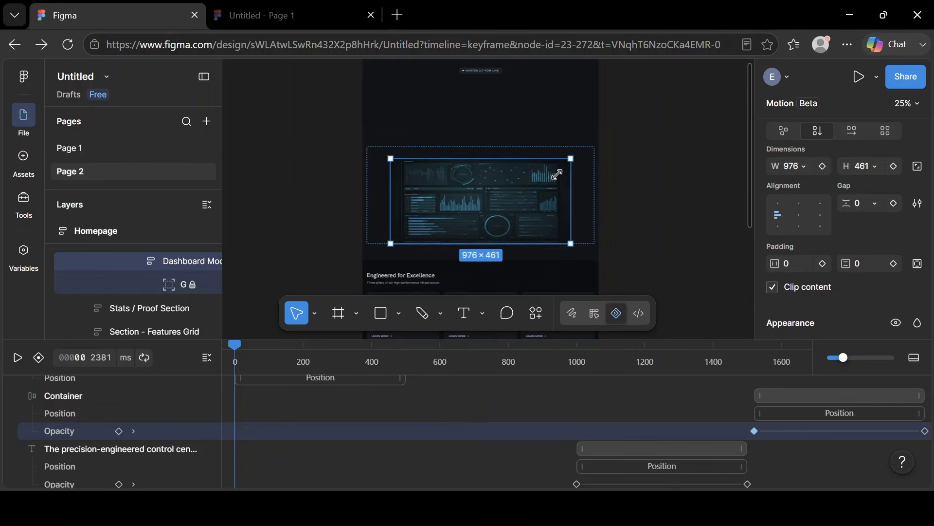
key(ctrl+z)
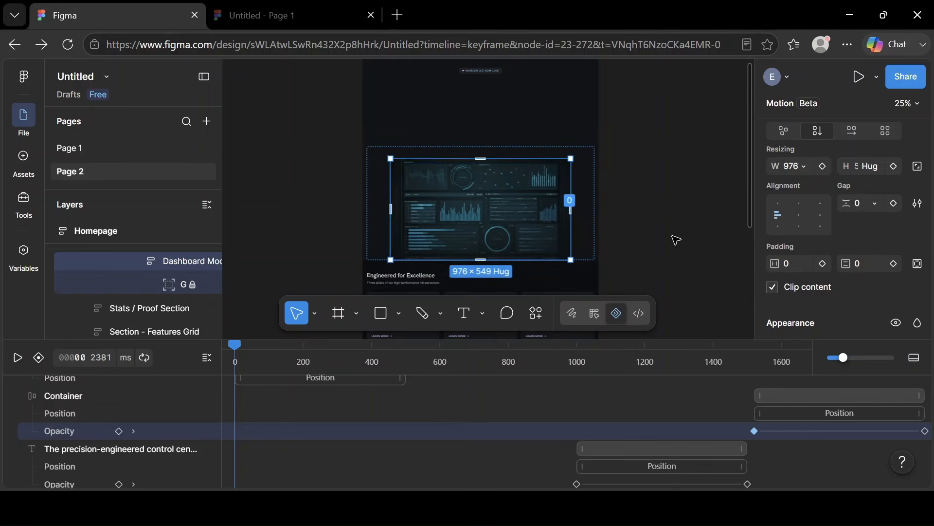
drag(927, 203, 930, 261)
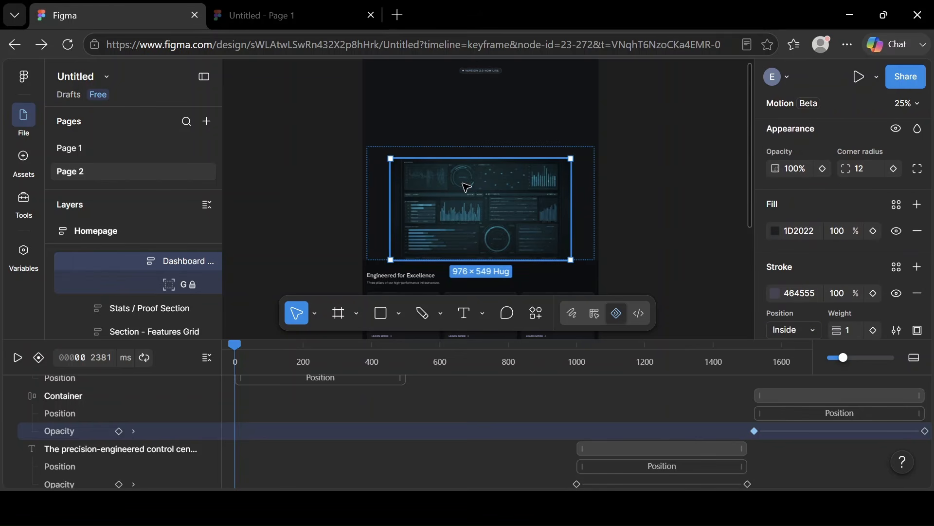
drag(477, 194, 396, 176)
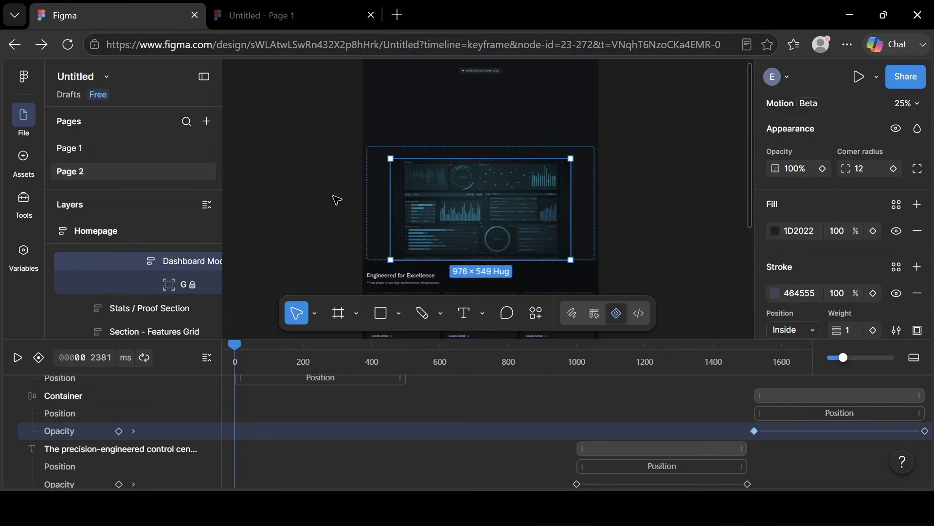
- Give Group 4, the dashboard mockup group, a slide-in position animation from the bottom with distance 150
drag(218, 290, 220, 277)
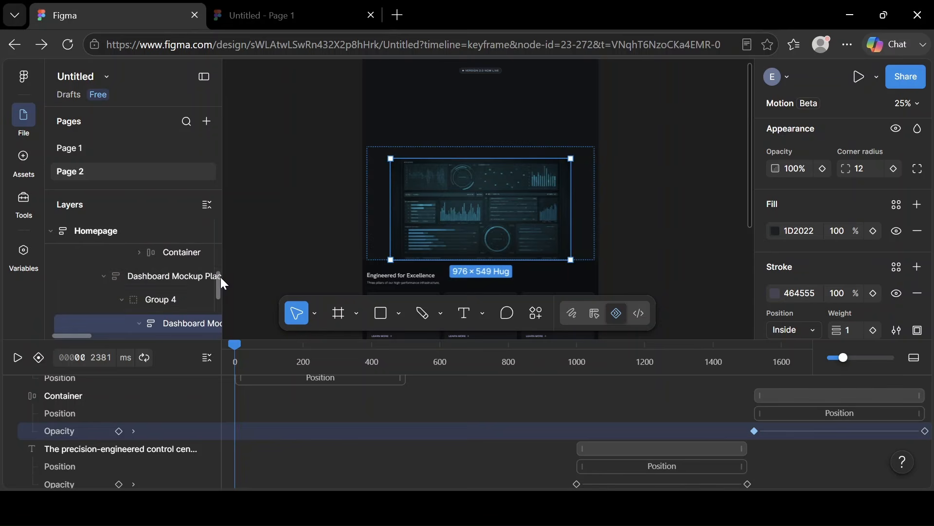
click(162, 274)
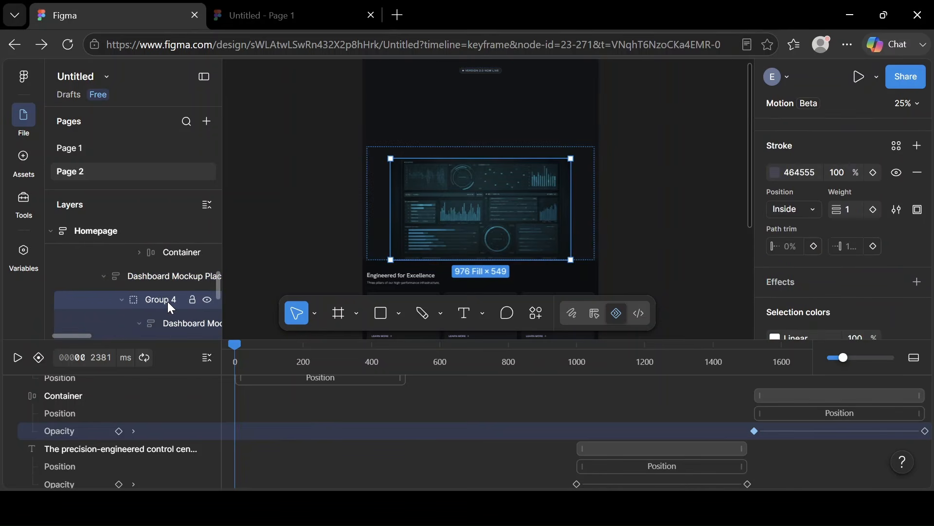
drag(445, 220, 484, 219)
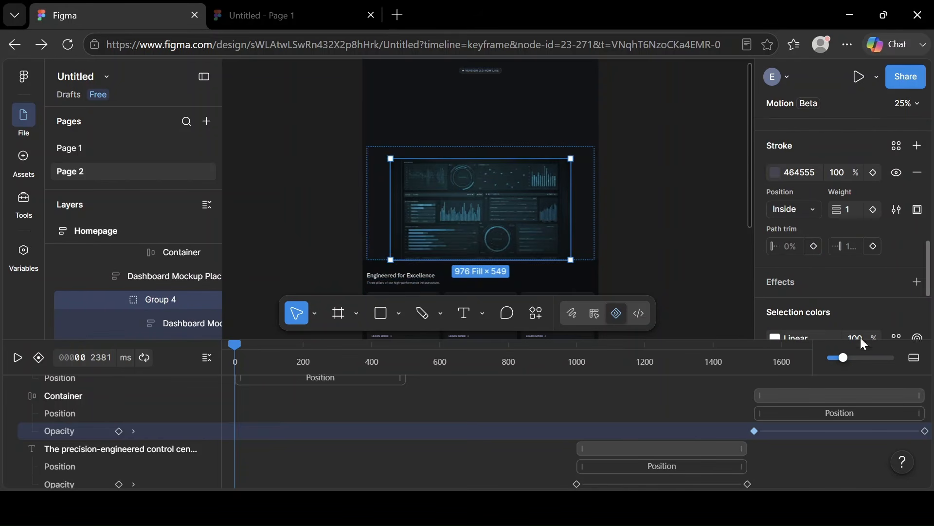
scroll(931, 291, down, 2)
scroll(930, 291, up, 10)
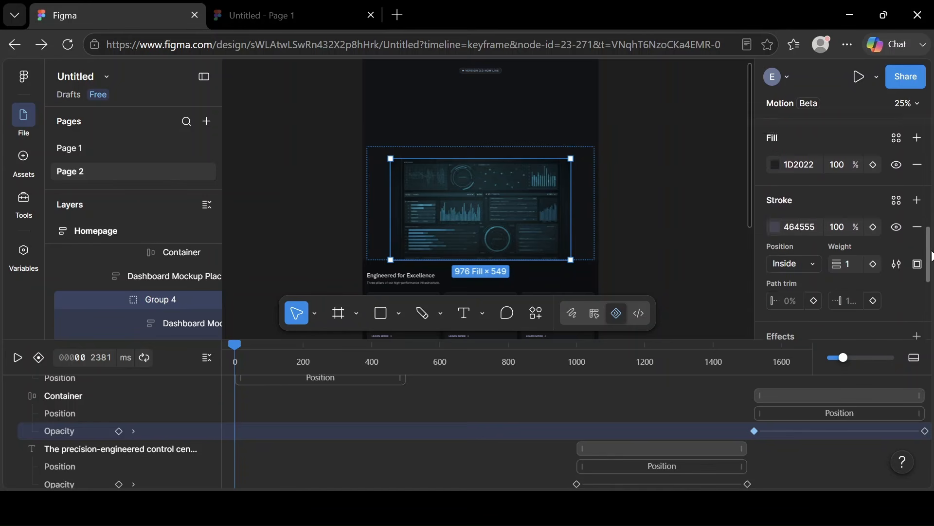
scroll(846, 228, up, 3)
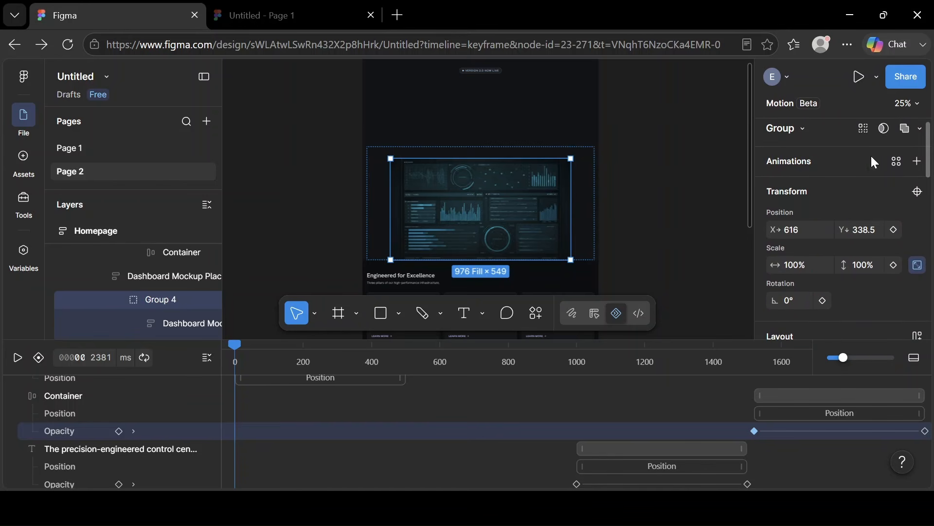
click(917, 161)
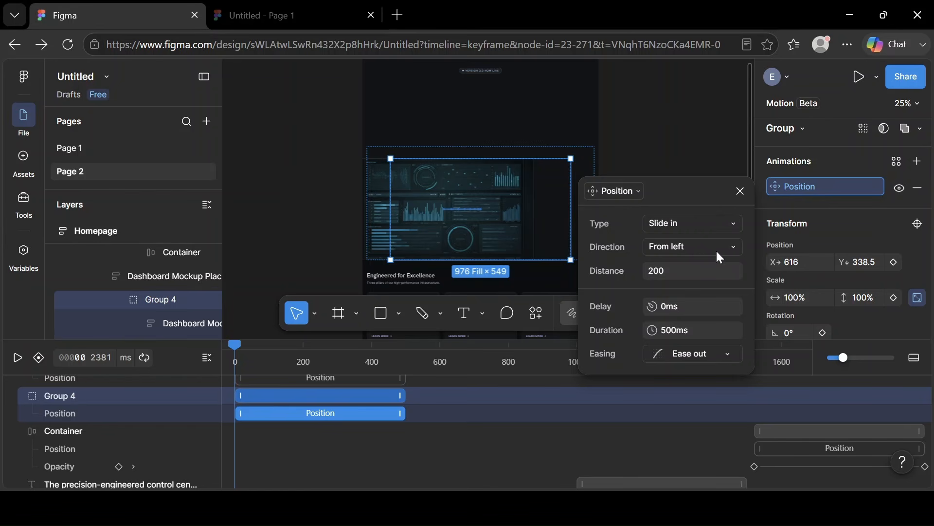
click(709, 248)
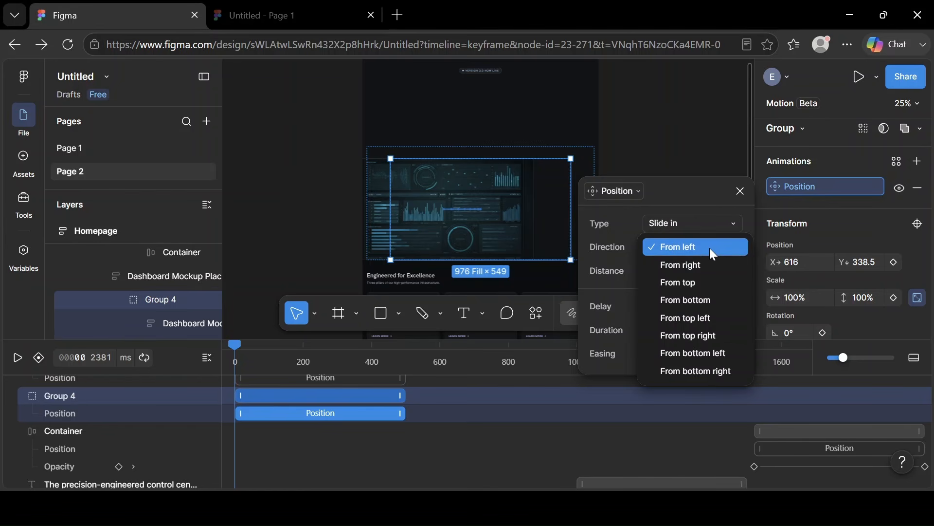
click(701, 306)
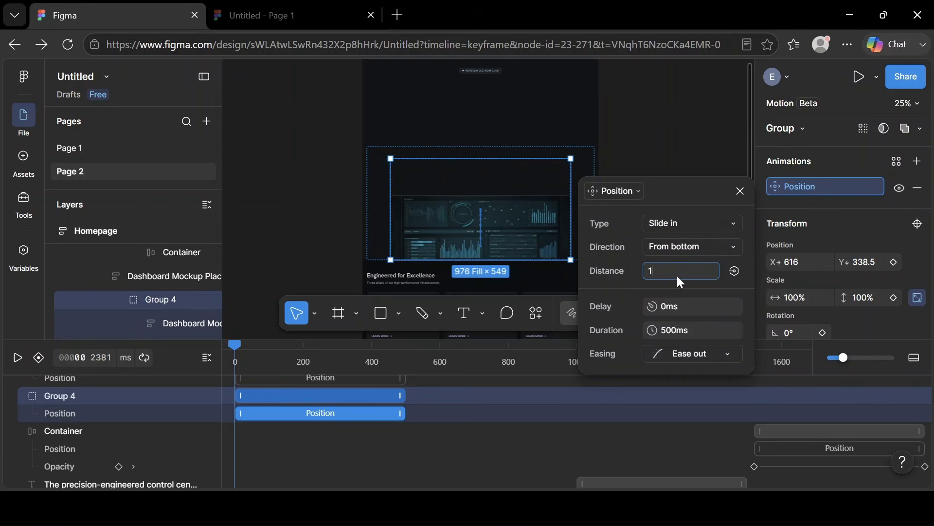
key(Return)
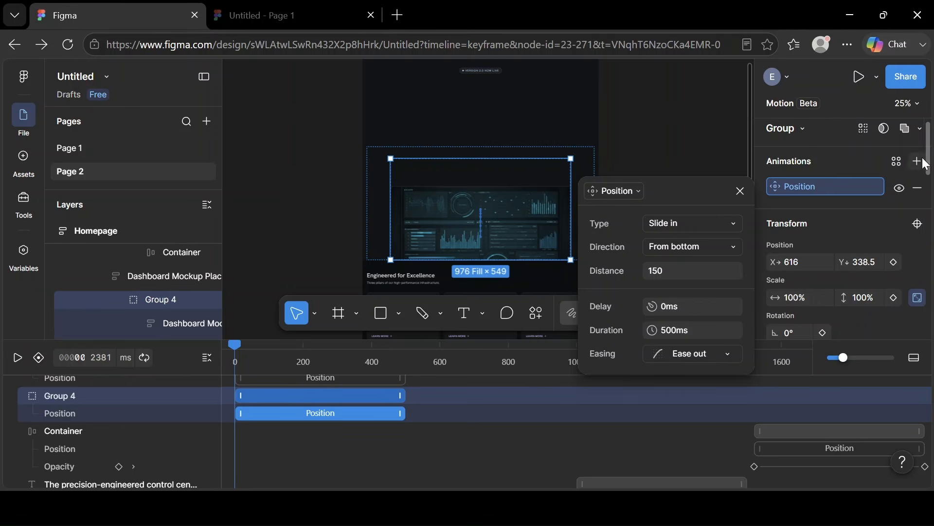
- Shift the dashboard group's slide-in to start at about 2020 ms, where the button container's animation ends
drag(930, 163, 930, 225)
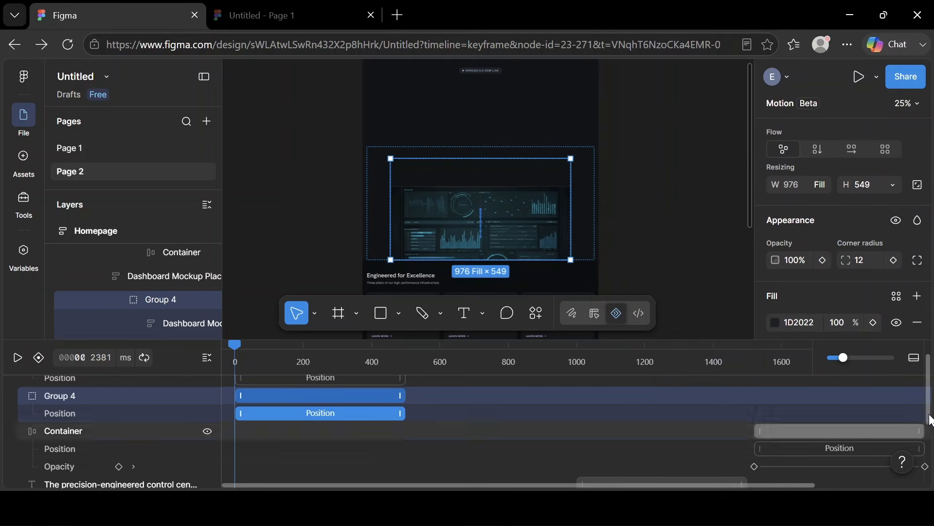
scroll(931, 417, up, 1)
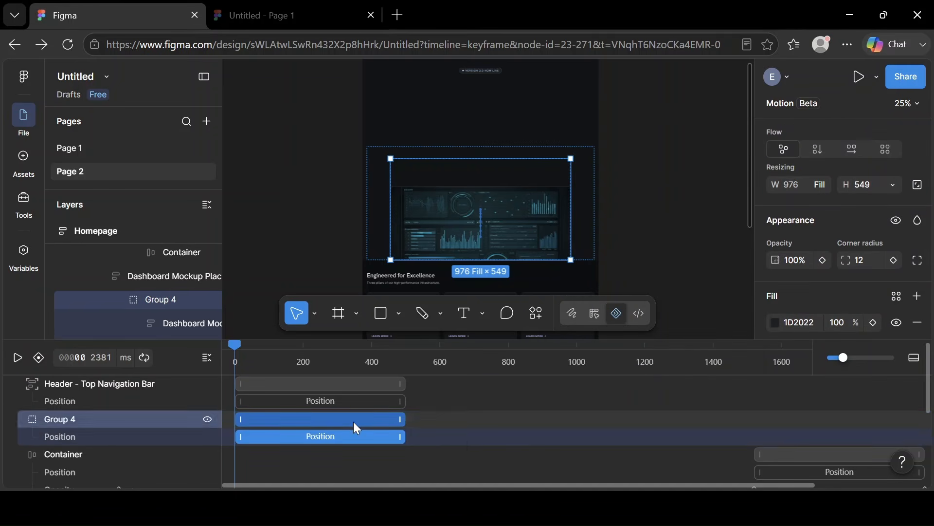
drag(375, 432, 906, 428)
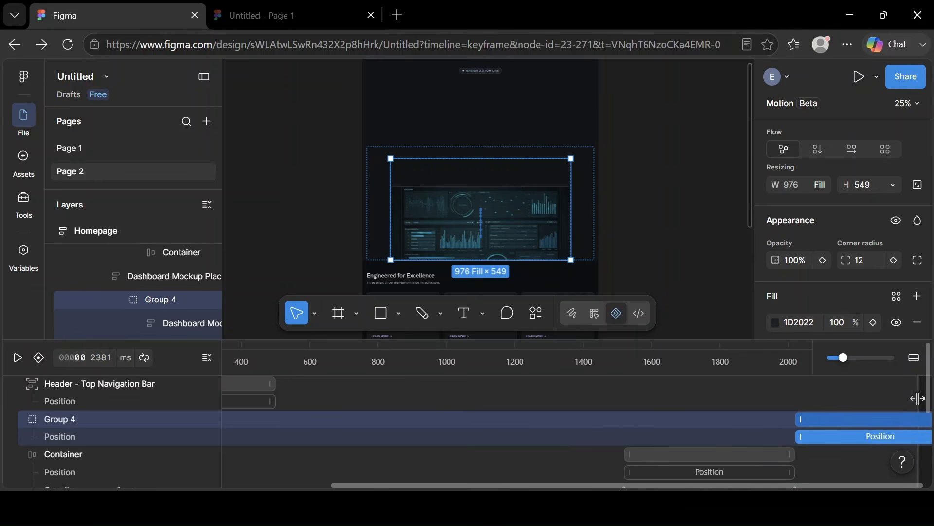
scroll(918, 397, right, 5)
scroll(711, 393, left, 1)
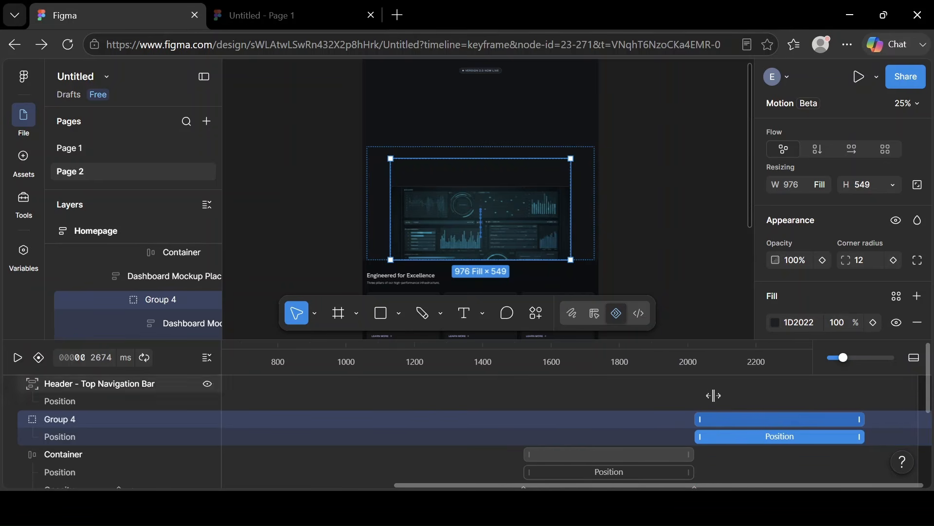
- Create a 100% opacity keyframe for the dashboard group and move it to the end of its slide-in, about 2520 ms
drag(931, 389, 931, 364)
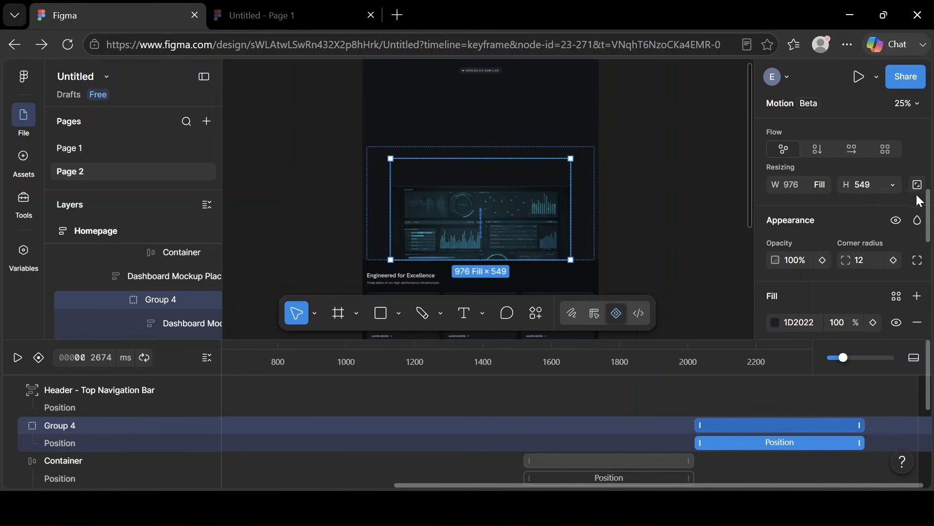
mouse_move(931, 221)
mouse_down()
mouse_move(931, 284)
mouse_move(930, 246)
mouse_up()
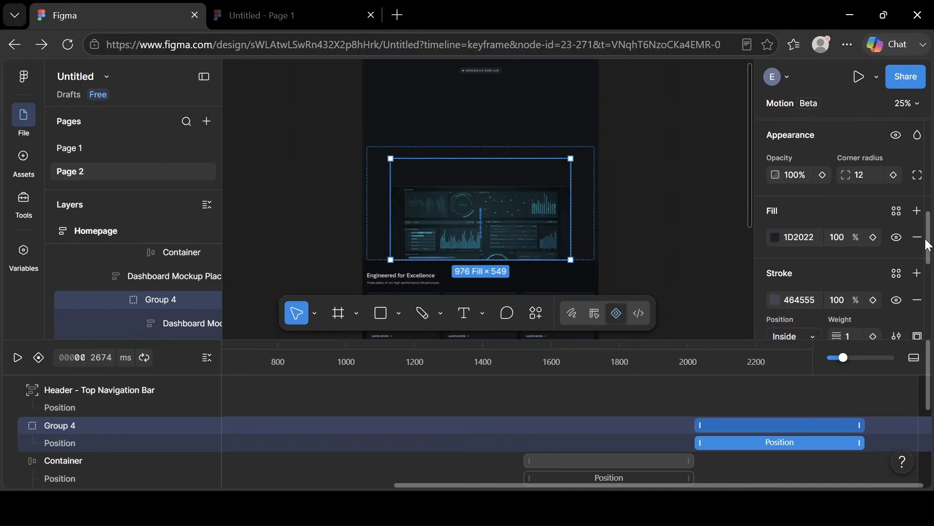
click(823, 175)
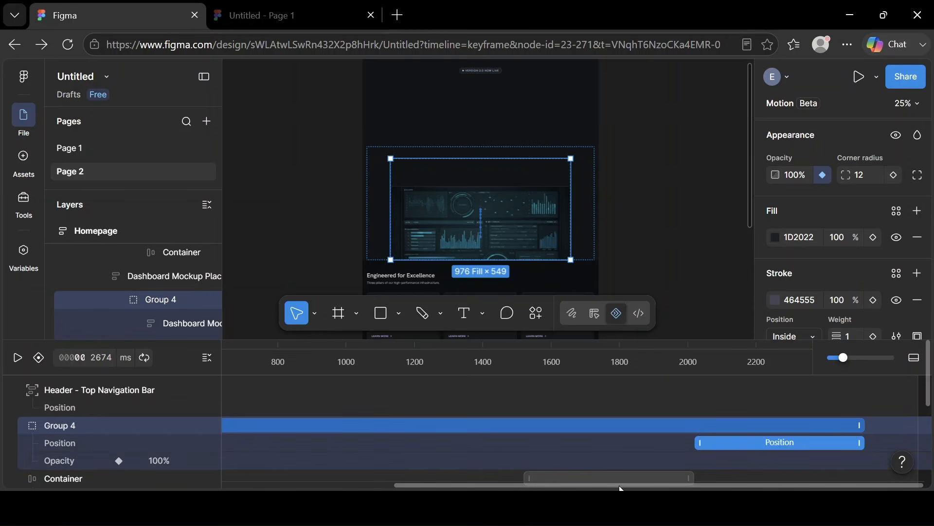
drag(621, 485, 428, 485)
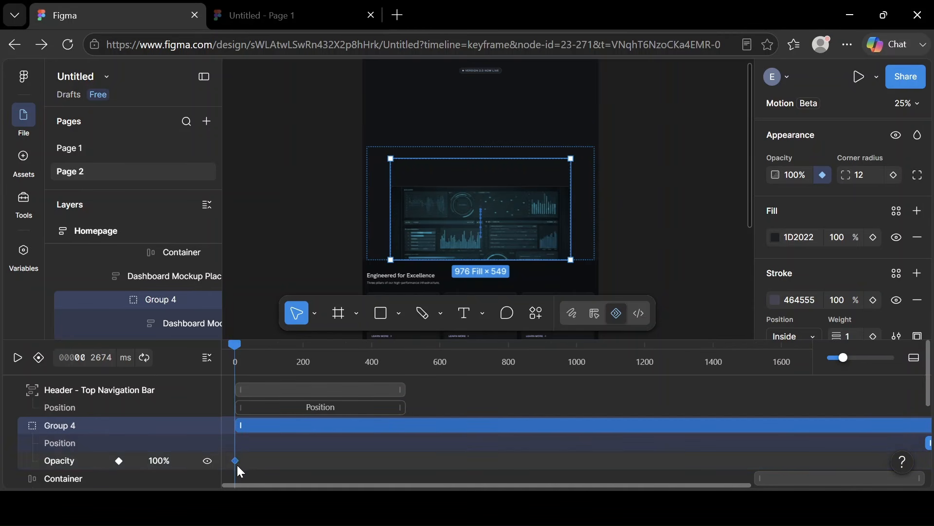
drag(235, 462, 864, 392)
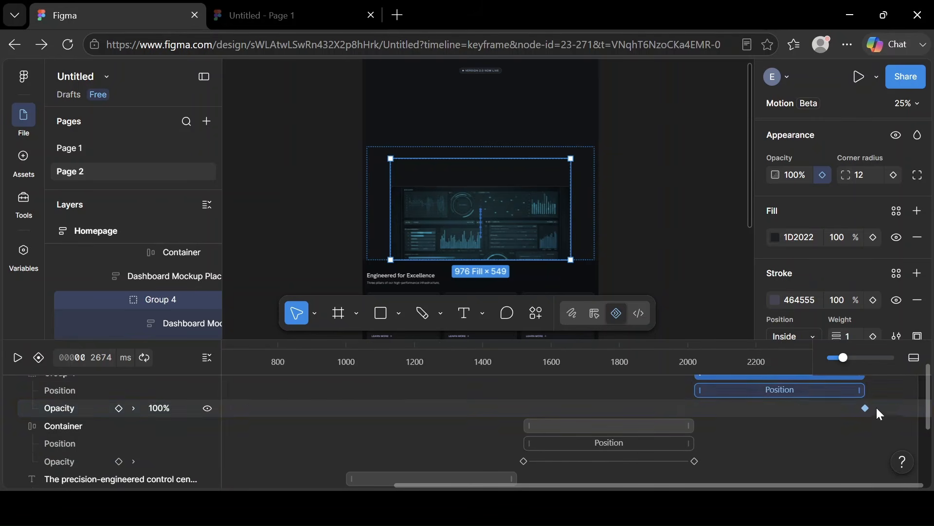
- Add a 0% opacity keyframe to the dashboard group and move it to the start of its slide-in, about 2020 ms
click(791, 176)
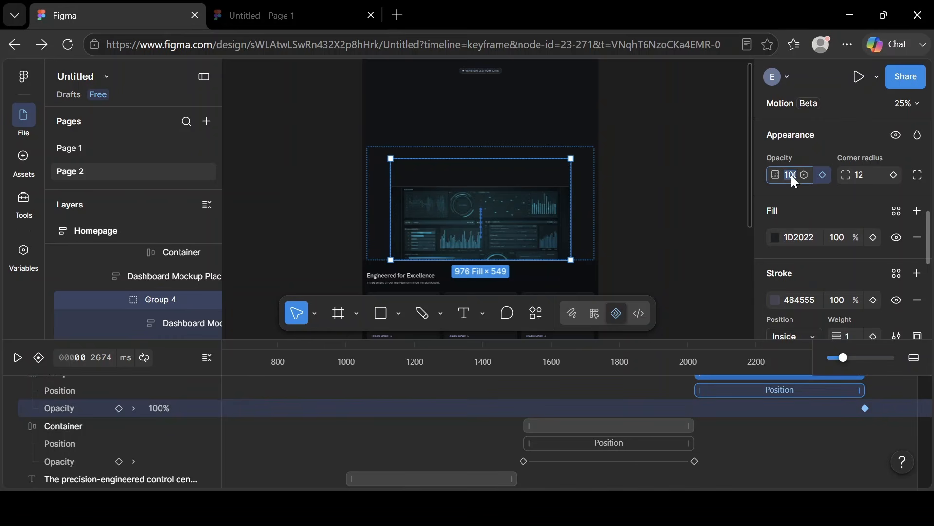
key(Return)
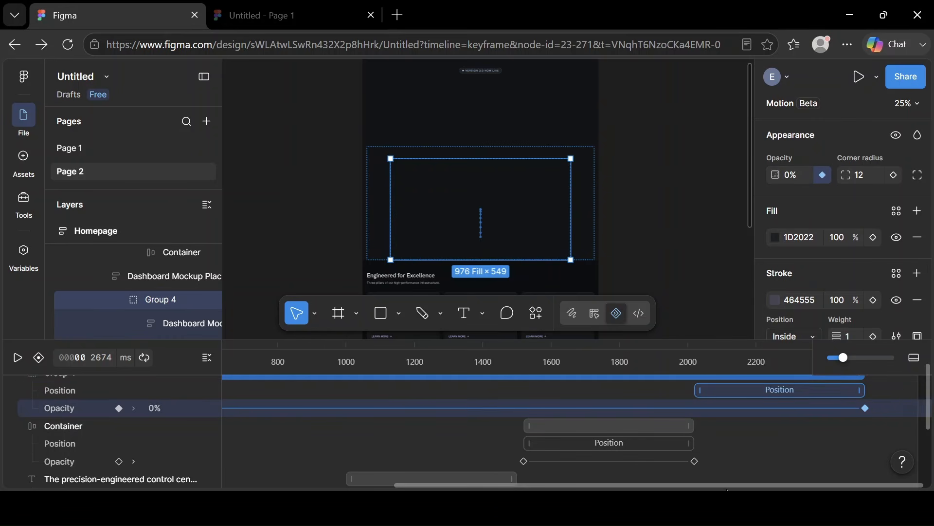
drag(726, 488, 229, 486)
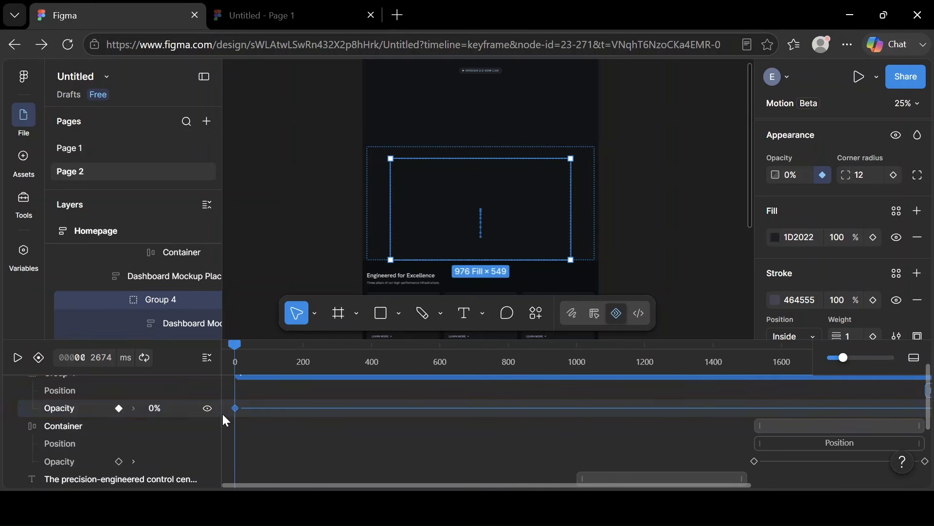
drag(232, 408, 701, 404)
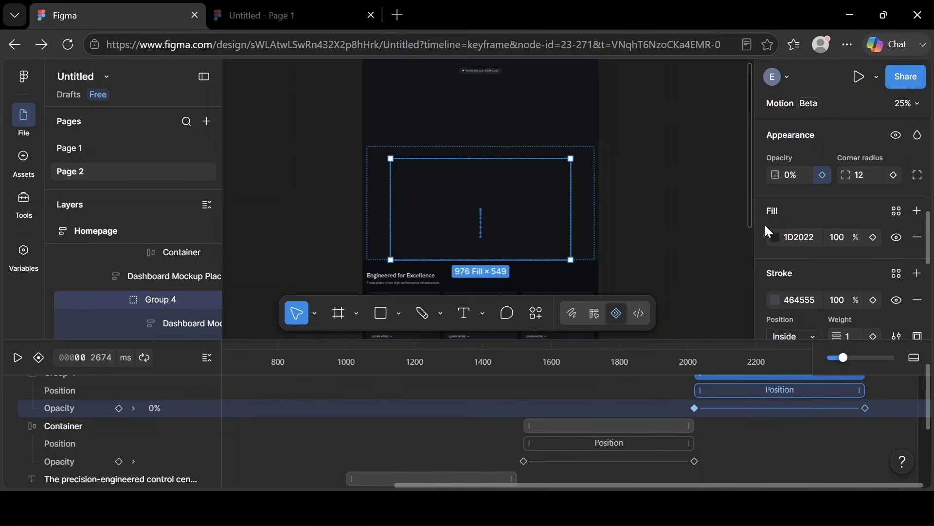
- Give the Section - Features Grid frame a slide-in position animation from the bottom with distance 150
mouse_move(927, 400)
mouse_down()
mouse_move(927, 384)
mouse_move(928, 408)
mouse_up()
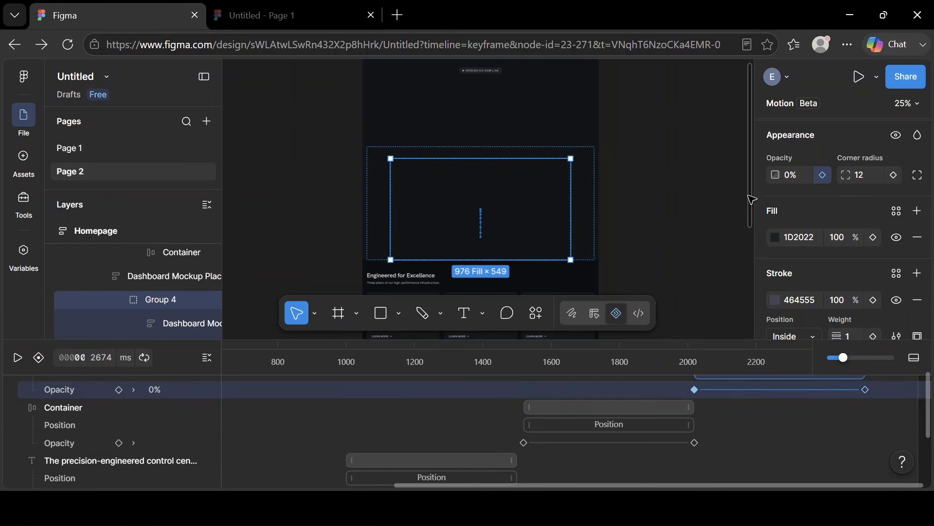
drag(751, 199, 745, 273)
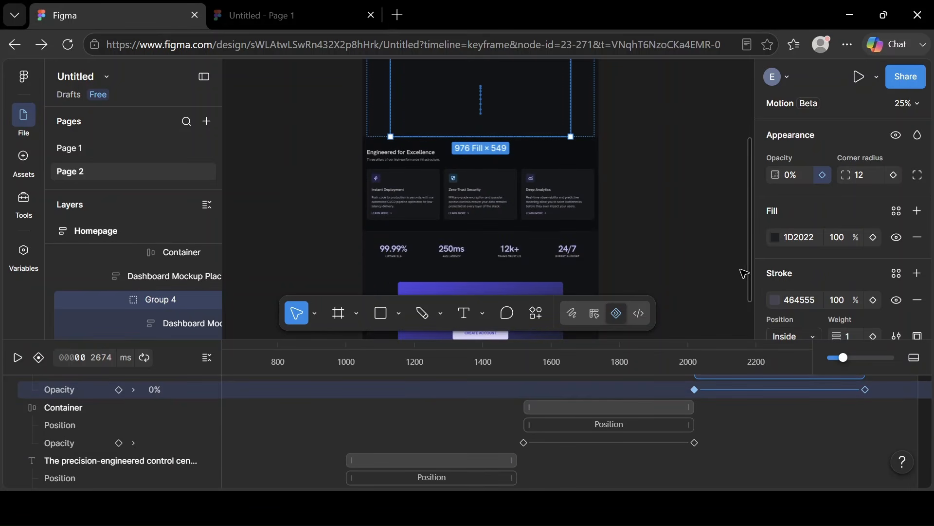
click(429, 190)
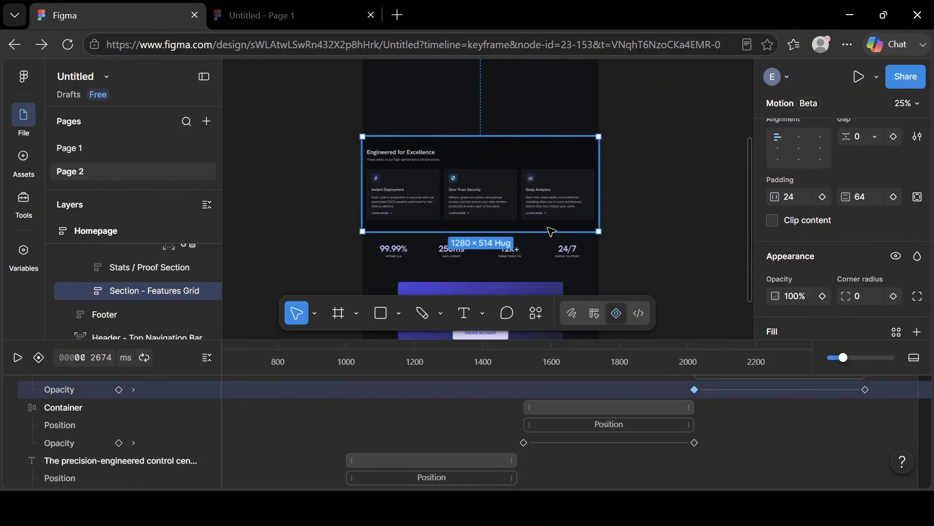
scroll(889, 256, up, 5)
scroll(888, 257, up, 1)
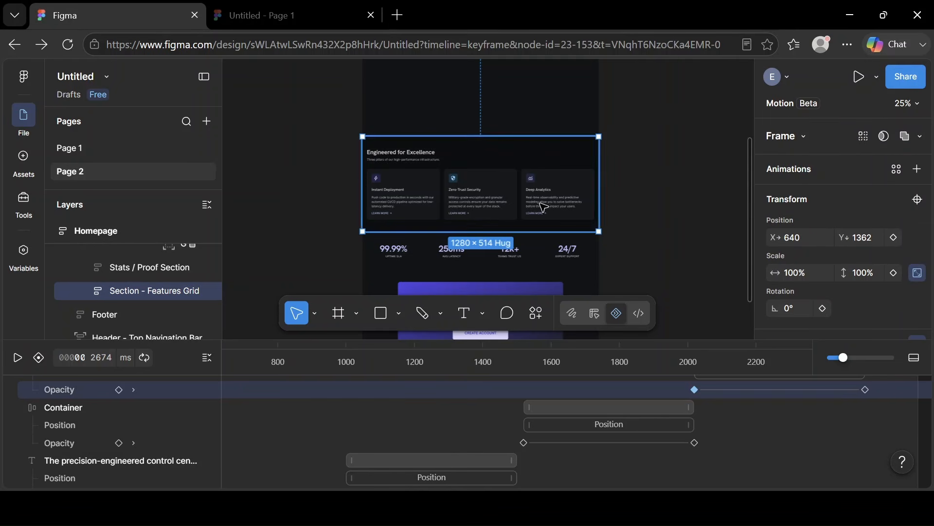
click(918, 170)
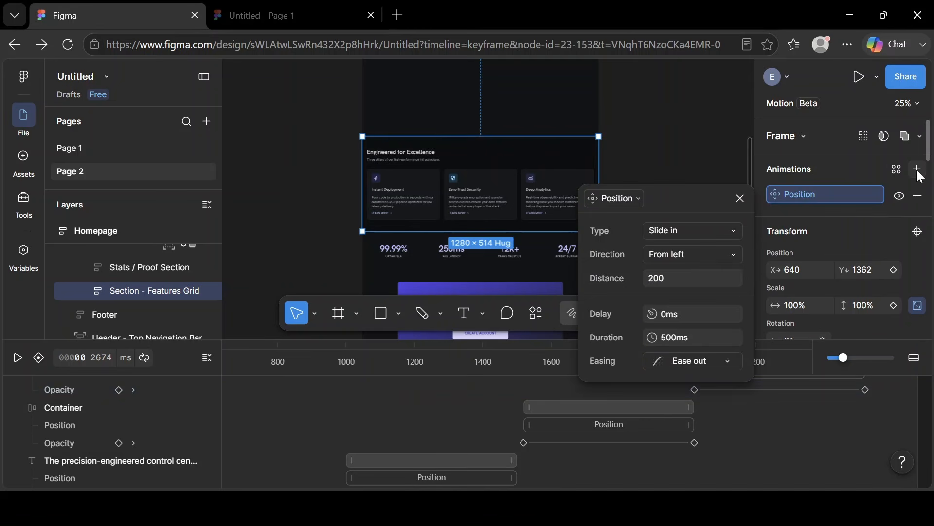
click(722, 254)
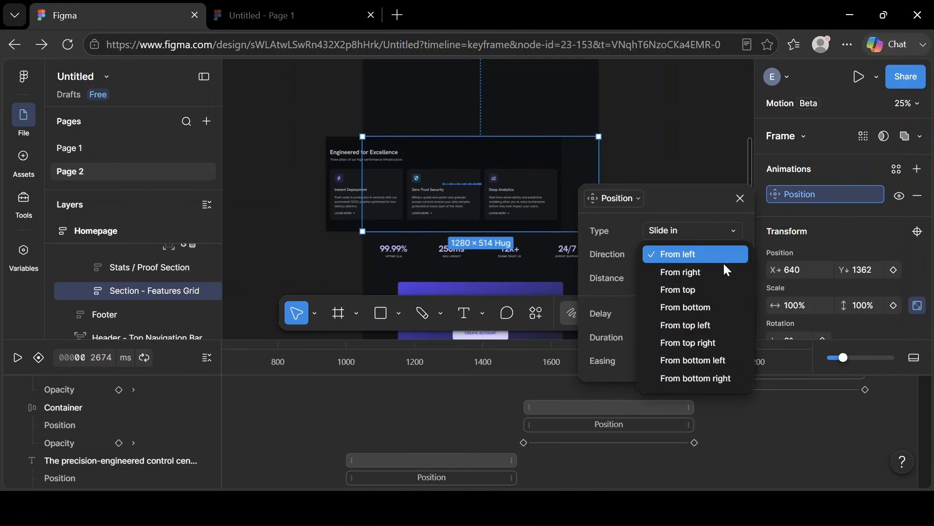
click(705, 308)
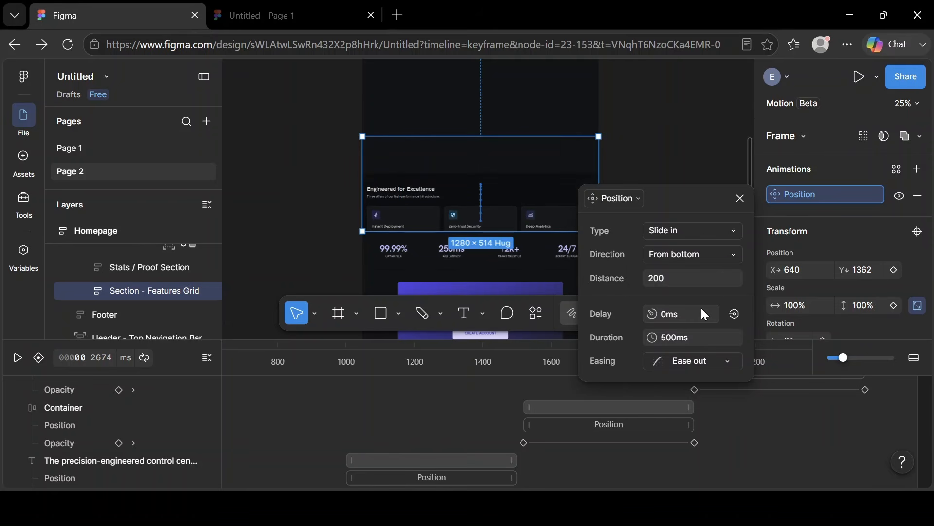
click(669, 277)
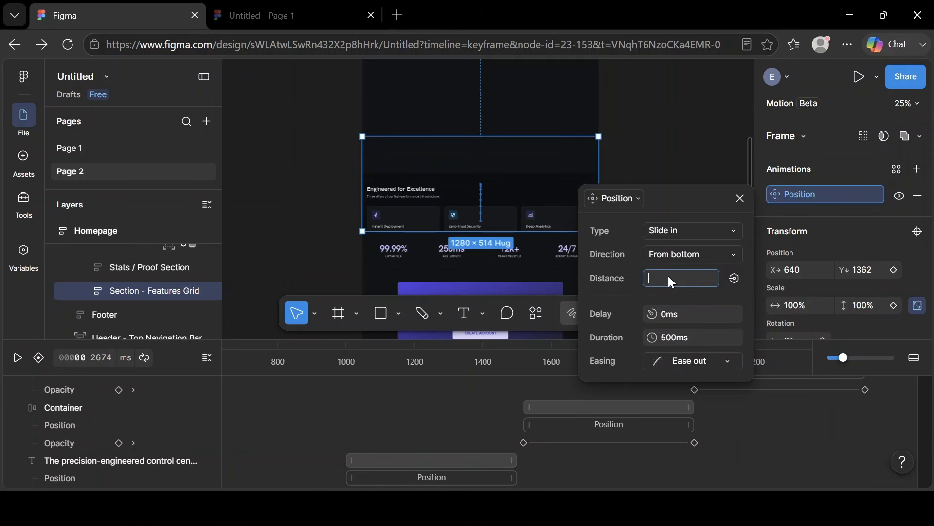
key(Return)
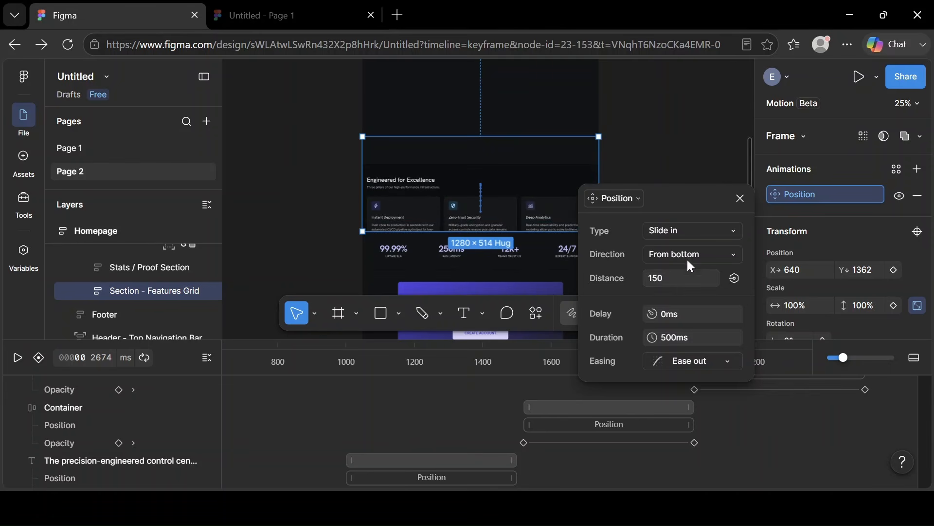
click(740, 198)
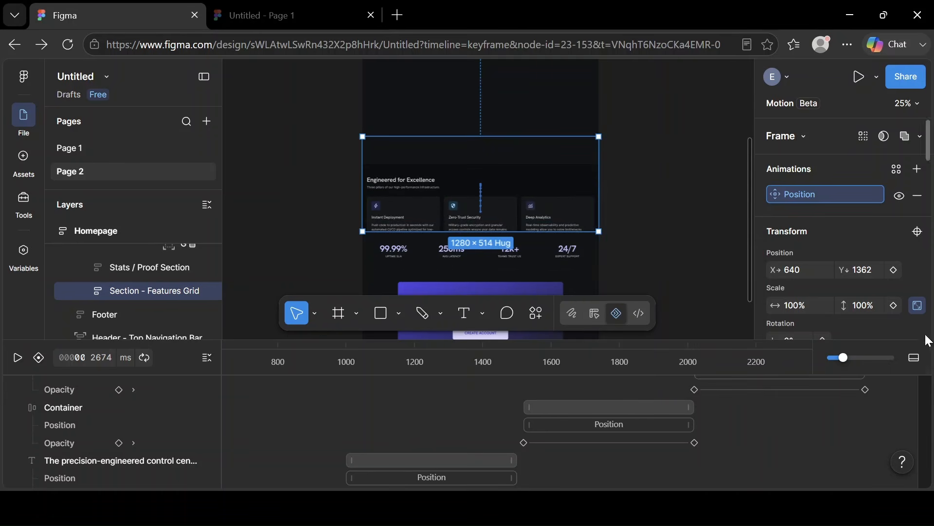
- Shift the features grid's slide-in to start at about 2520 ms, where the dashboard group's animation ends
drag(930, 393, 708, 485)
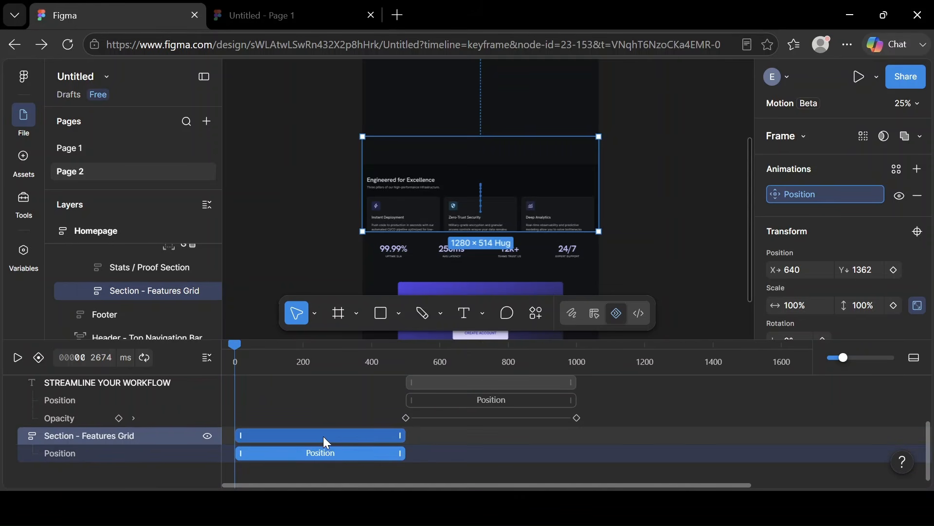
drag(323, 436, 823, 434)
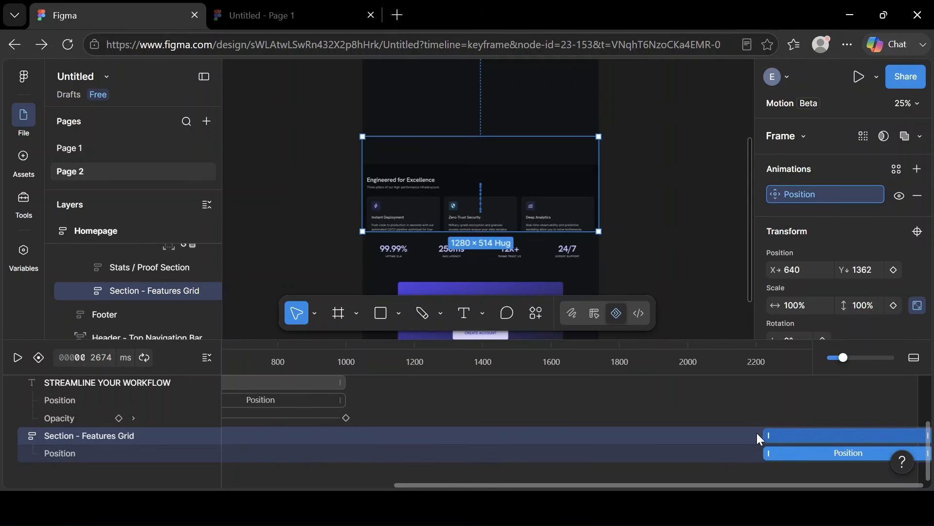
drag(758, 434, 778, 444)
mouse_move(928, 443)
mouse_down()
mouse_move(929, 367)
mouse_move(915, 440)
mouse_up()
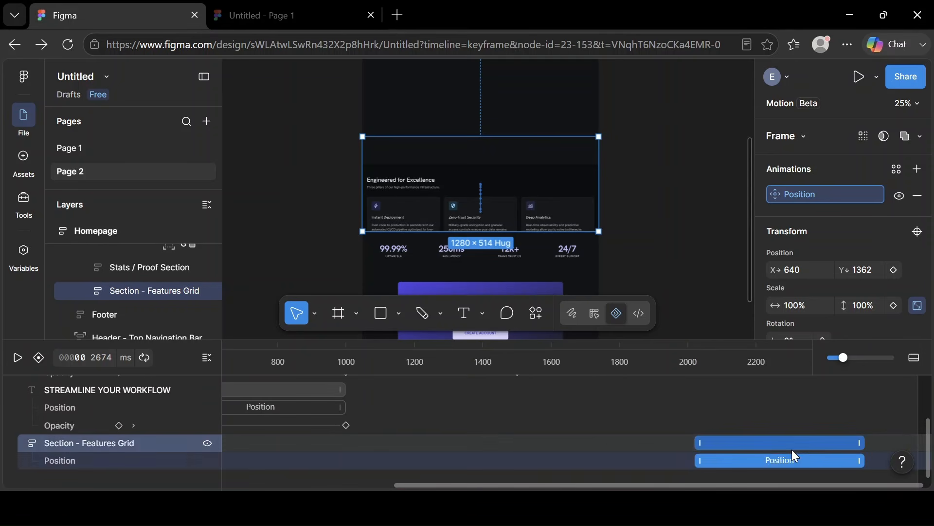
drag(779, 449, 932, 448)
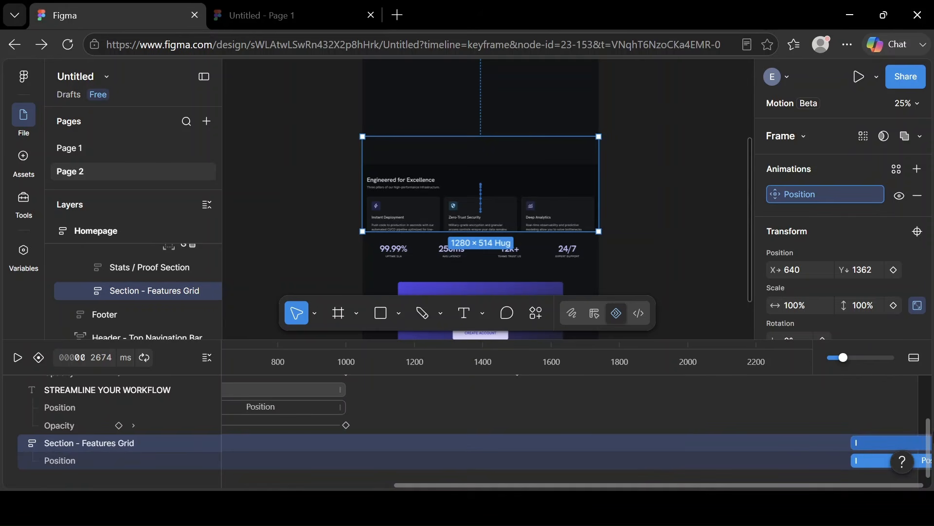
drag(918, 400, 915, 425)
drag(772, 463, 737, 440)
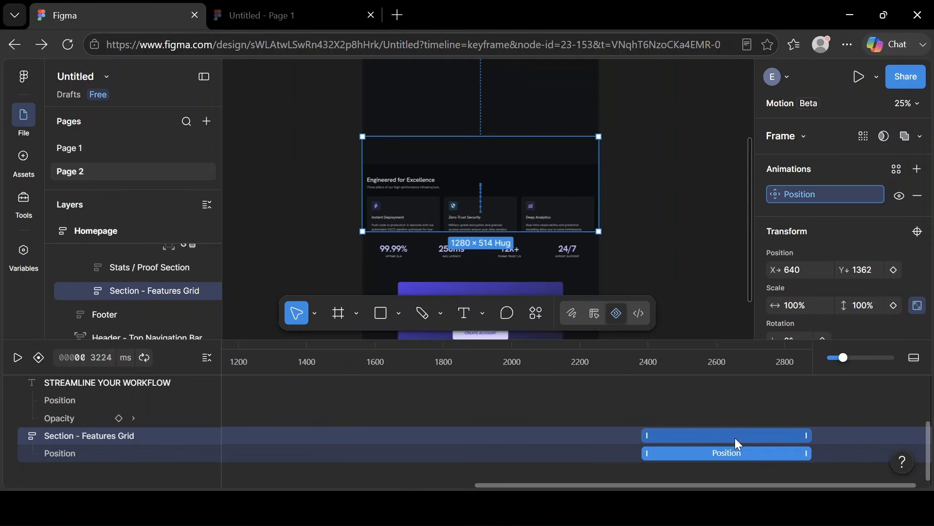
mouse_move(930, 453)
mouse_down()
mouse_move(931, 391)
mouse_move(927, 454)
mouse_up()
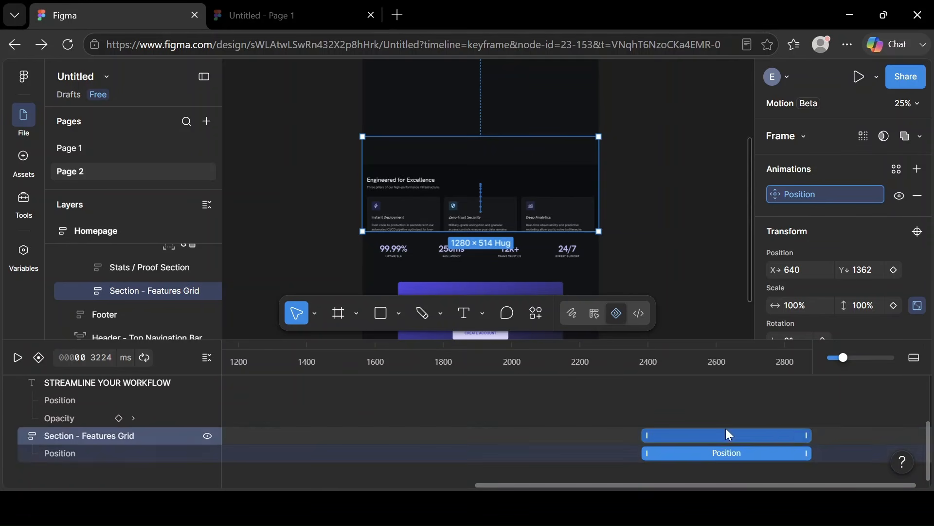
drag(723, 434, 773, 436)
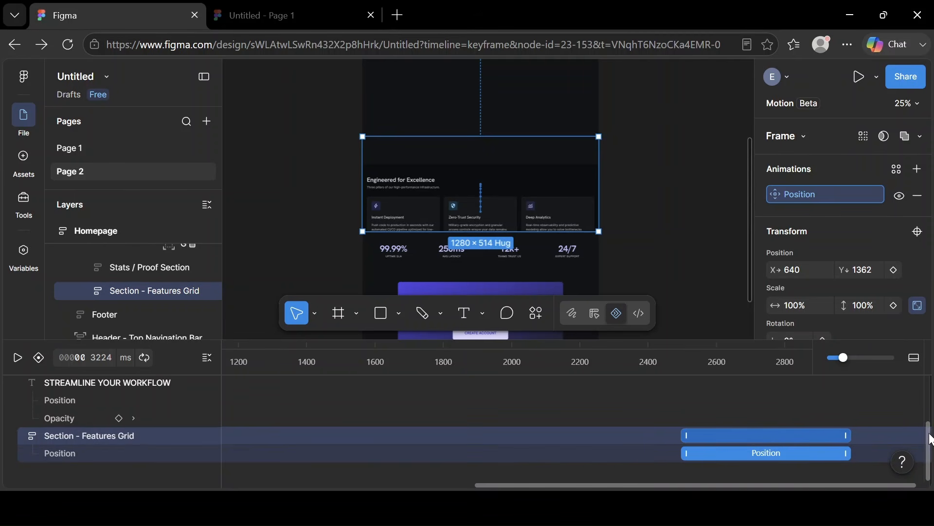
mouse_move(930, 436)
mouse_down()
mouse_move(924, 382)
mouse_move(920, 432)
mouse_up()
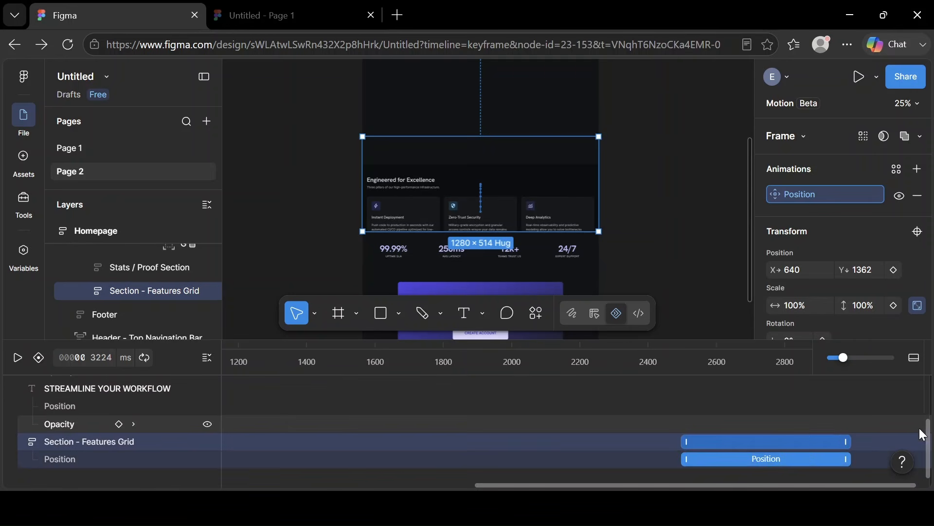
drag(726, 445, 734, 439)
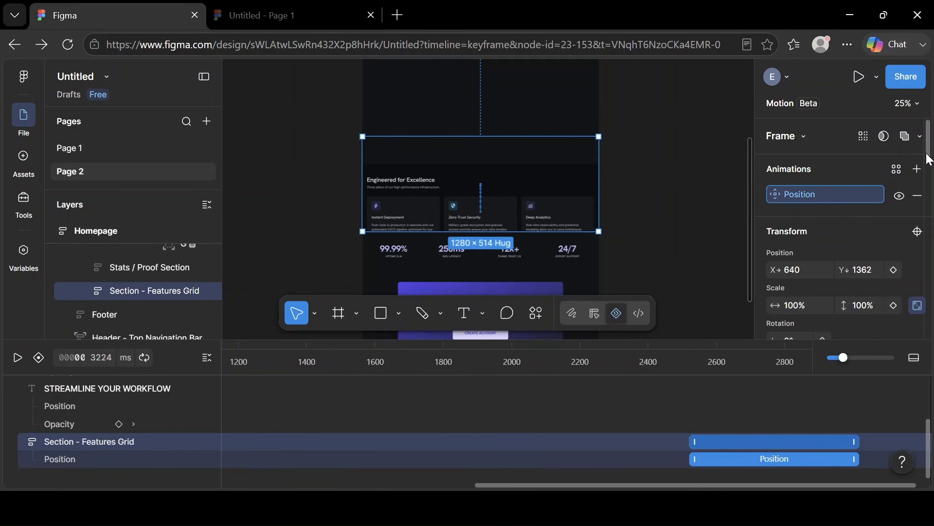
- Create a 100% opacity keyframe for the features grid and move it to the end of its slide-in, about 3020 ms
drag(930, 160, 932, 233)
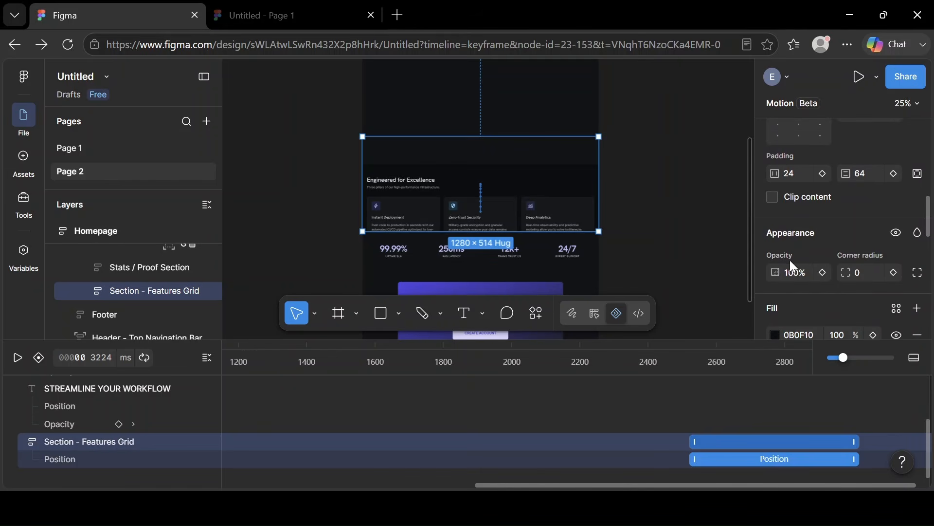
click(822, 273)
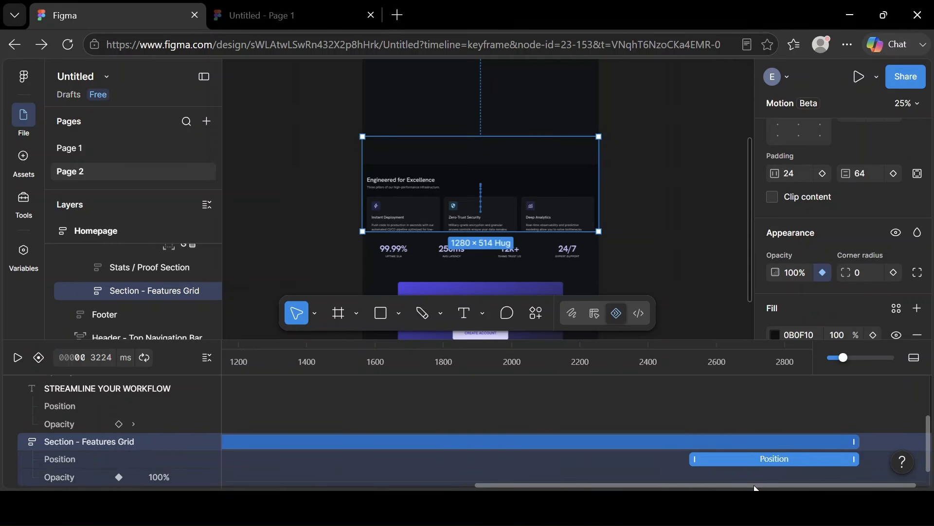
drag(752, 486, 492, 485)
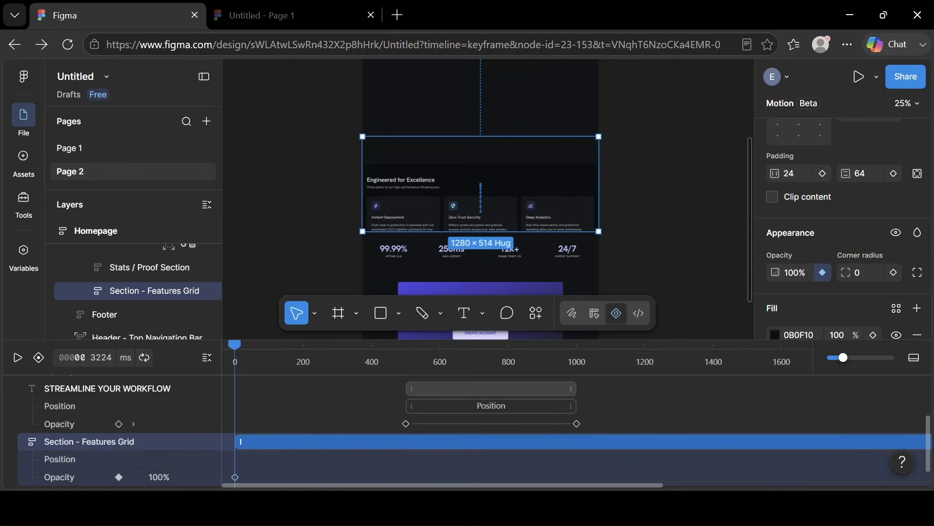
drag(241, 442, 732, 419)
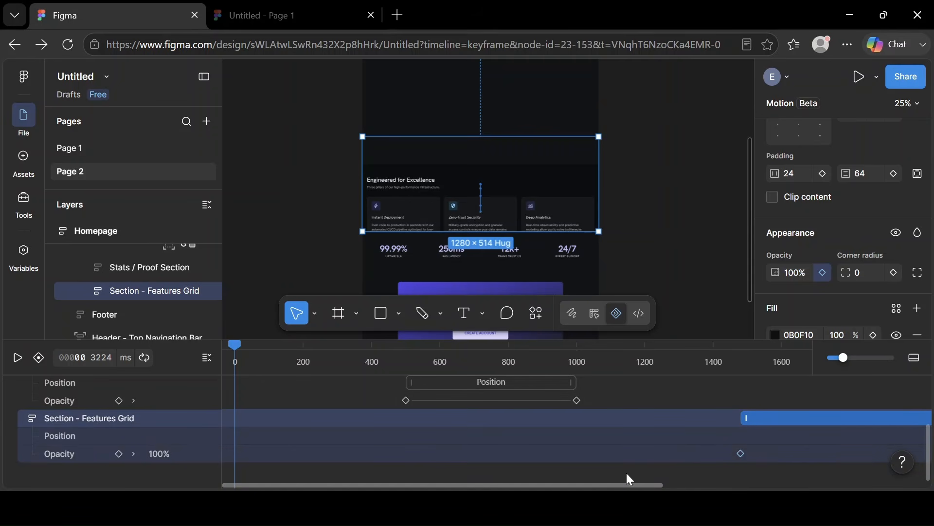
drag(625, 487, 774, 486)
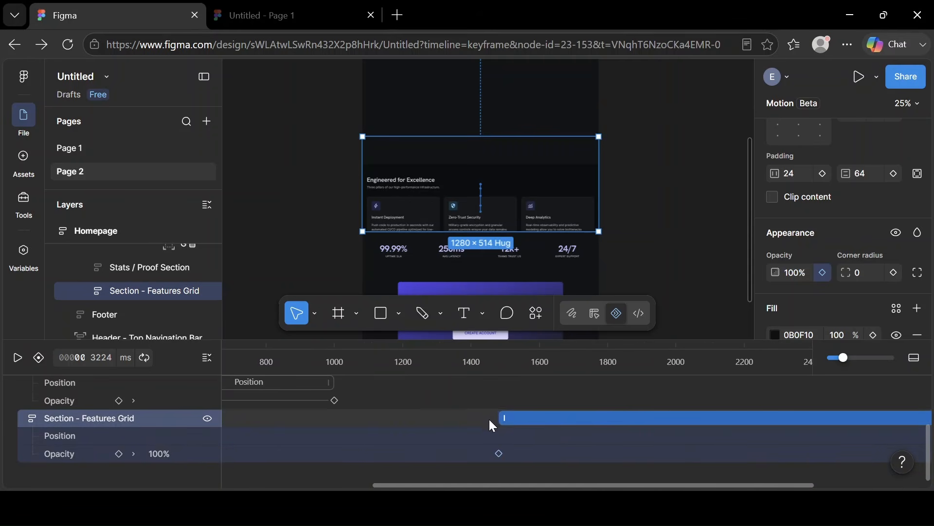
drag(502, 417, 910, 423)
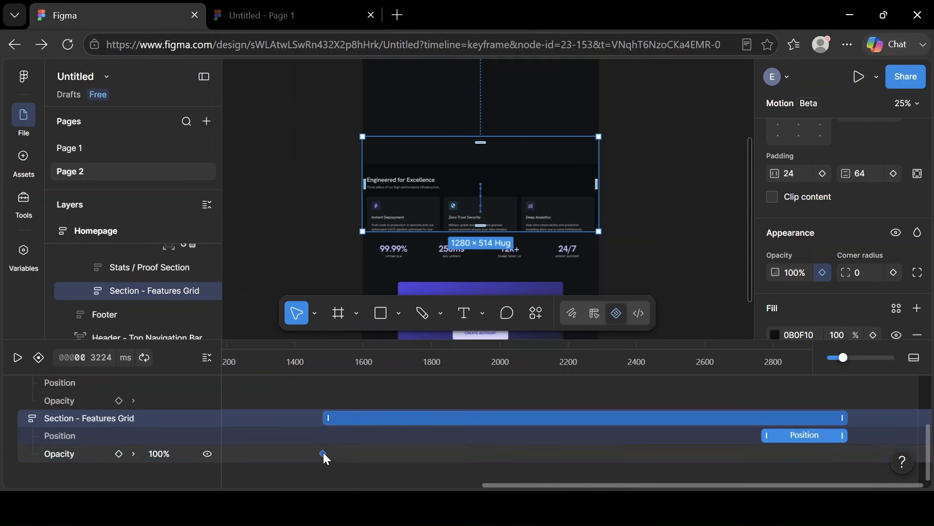
drag(323, 451, 848, 475)
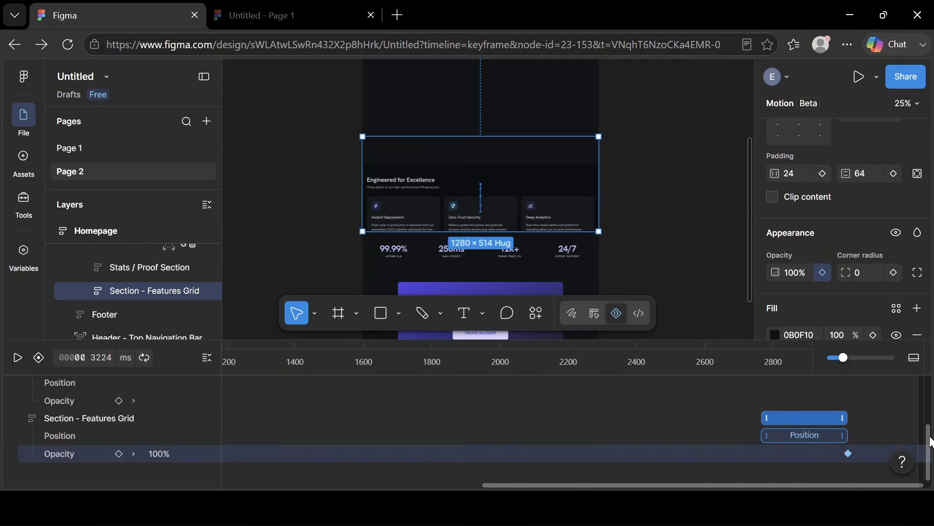
- Set the features grid slide-in's duration to about 500 ms and move its 100% opacity keyframe to the slide-in's end, about 3265 ms
mouse_move(930, 439)
mouse_down()
mouse_move(929, 416)
mouse_move(929, 435)
mouse_up()
click(826, 433)
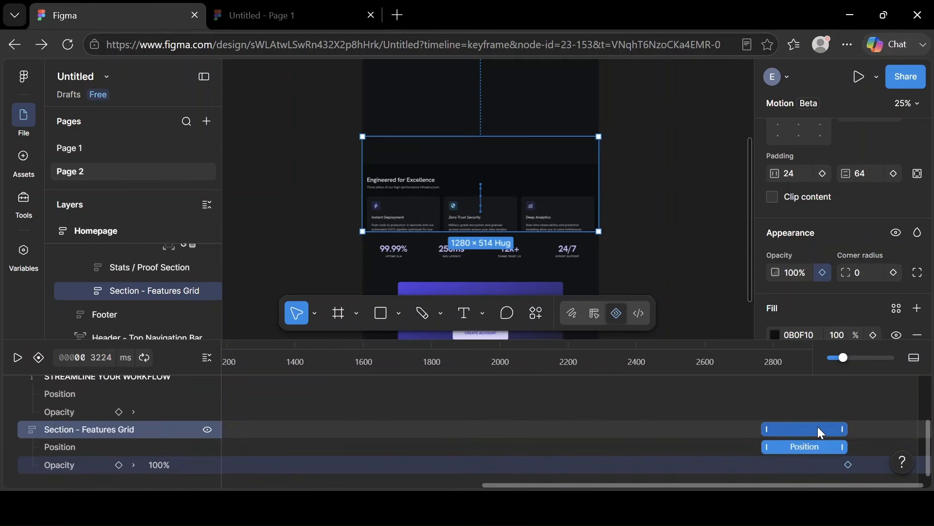
drag(930, 212, 929, 162)
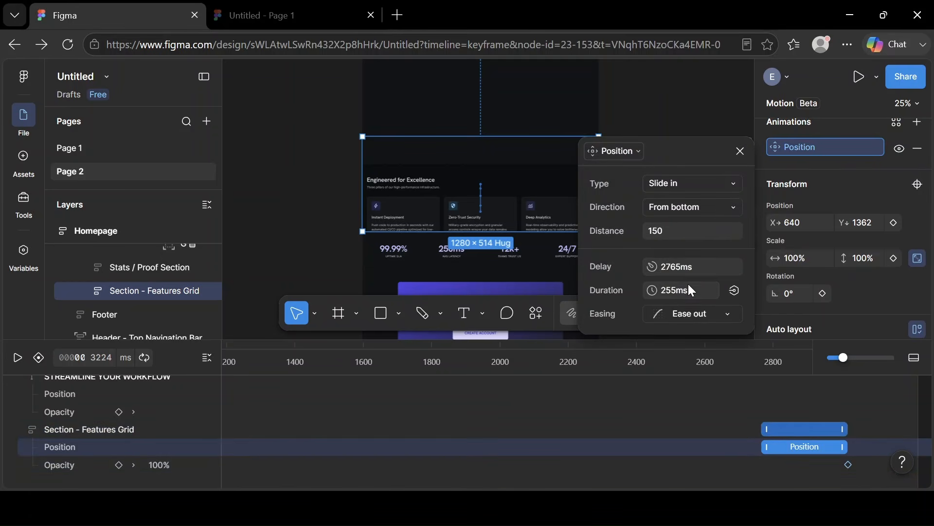
click(697, 262)
click(692, 289)
key(BackSpace)
key(Return)
click(740, 151)
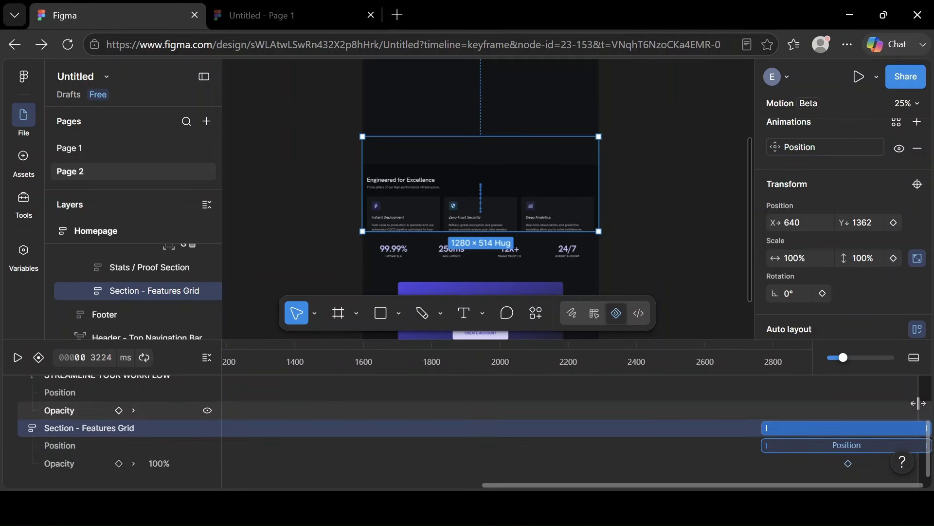
scroll(925, 411, right, 2)
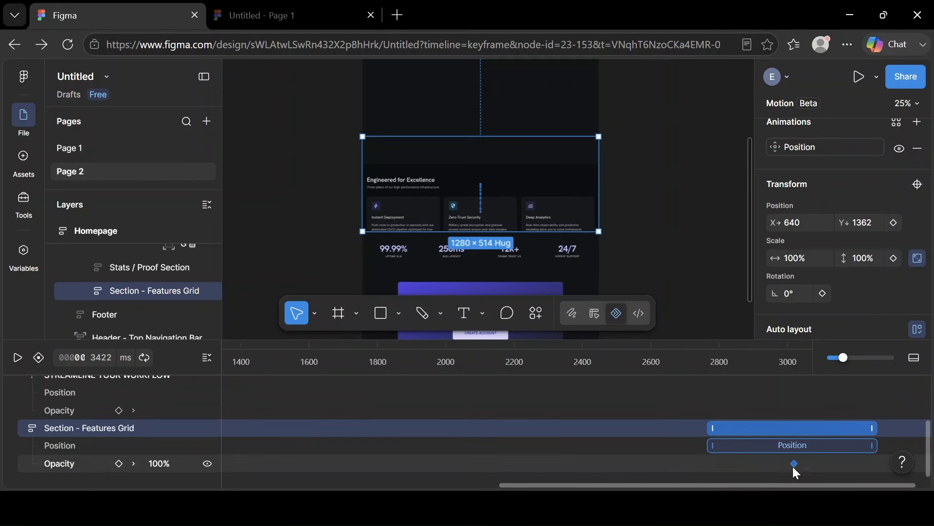
drag(794, 463, 874, 453)
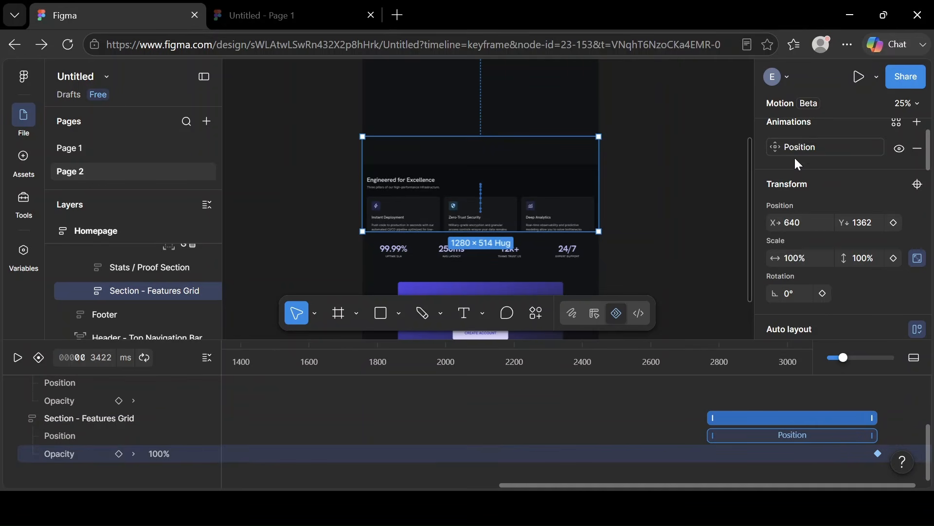
- Add a 0% opacity keyframe to the features grid and move it to the slide-in's start, about 2765 ms
scroll(924, 195, down, 4)
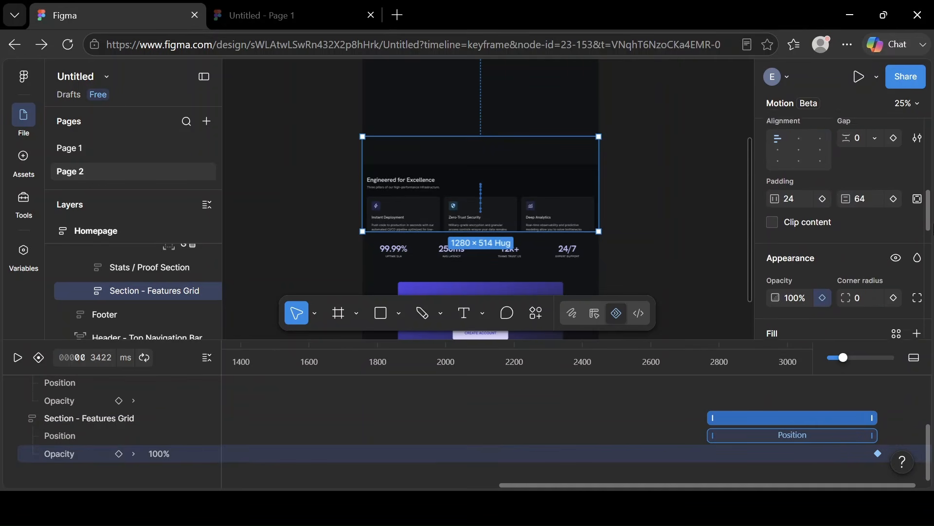
click(790, 236)
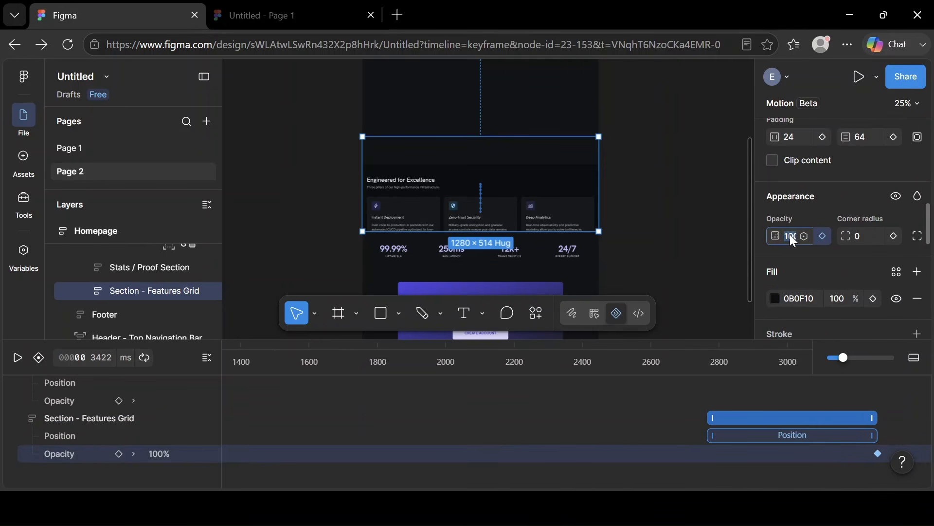
key(Return)
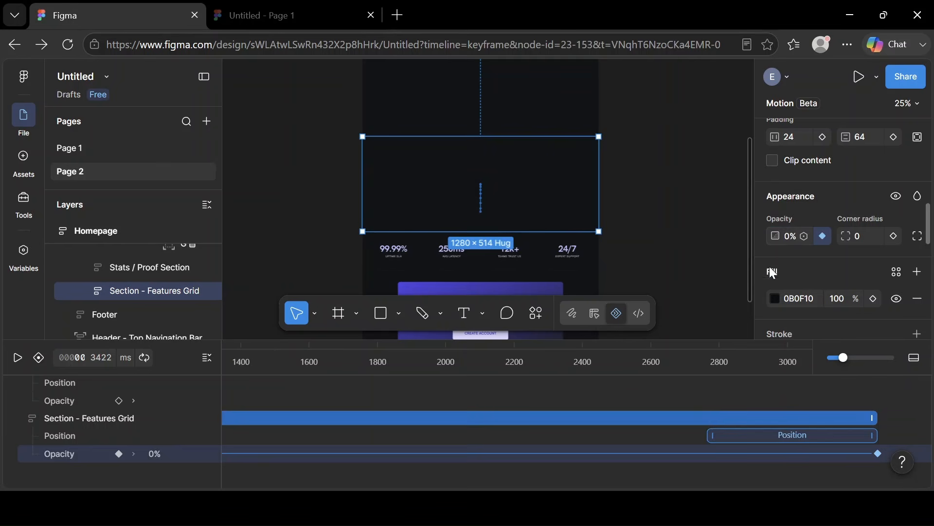
drag(705, 488, 392, 468)
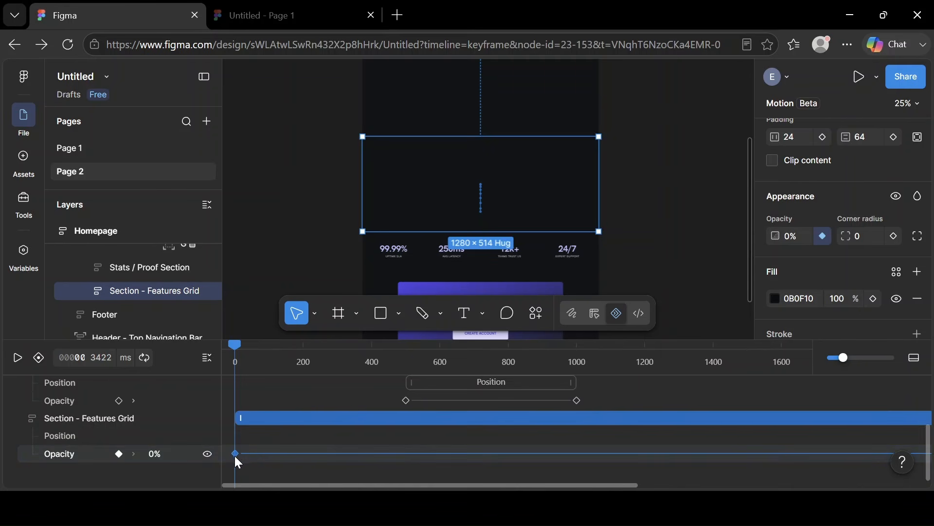
drag(235, 454, 831, 445)
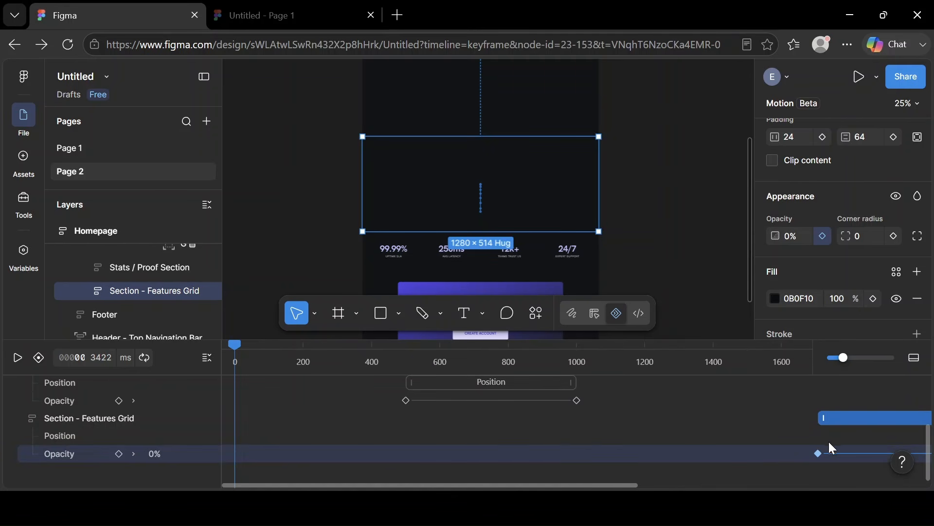
drag(889, 446, 691, 446)
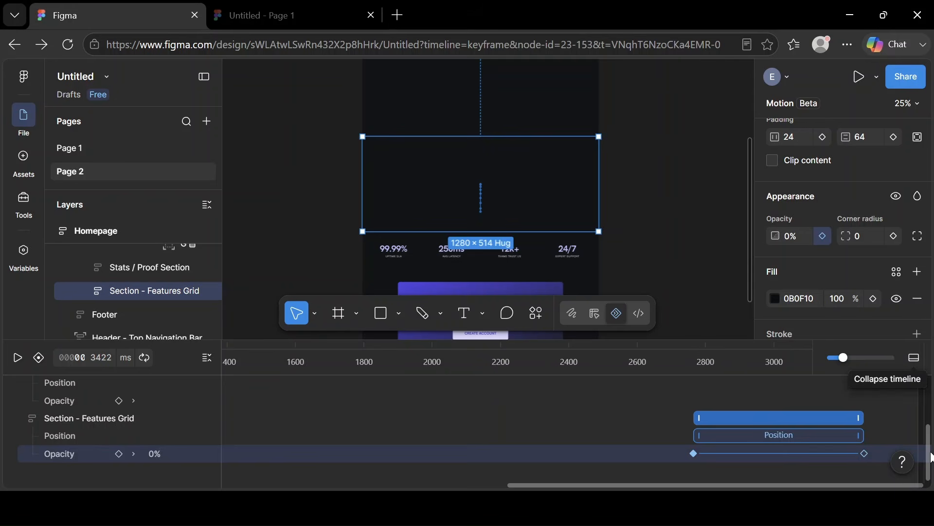
- Give the Stats / Proof Section a slide-in position animation from the left with distance 150
scroll(750, 224, down, 3)
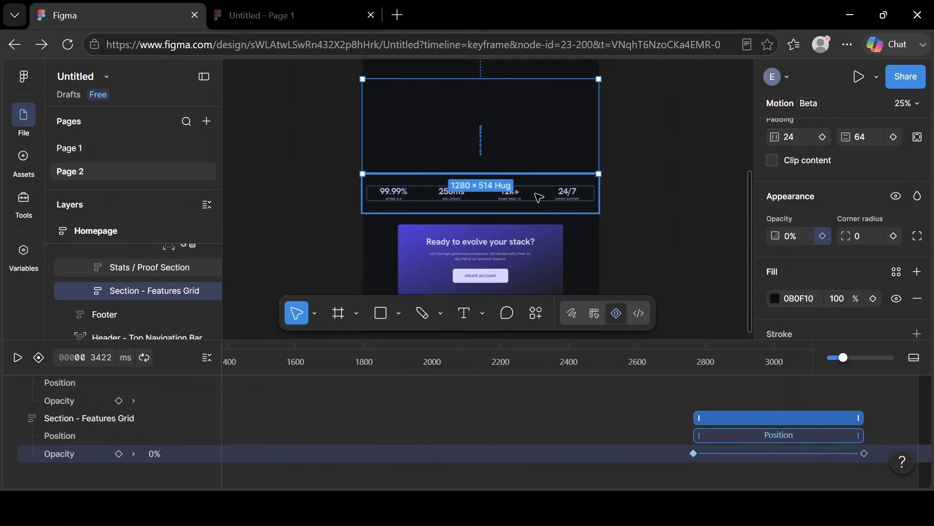
click(539, 197)
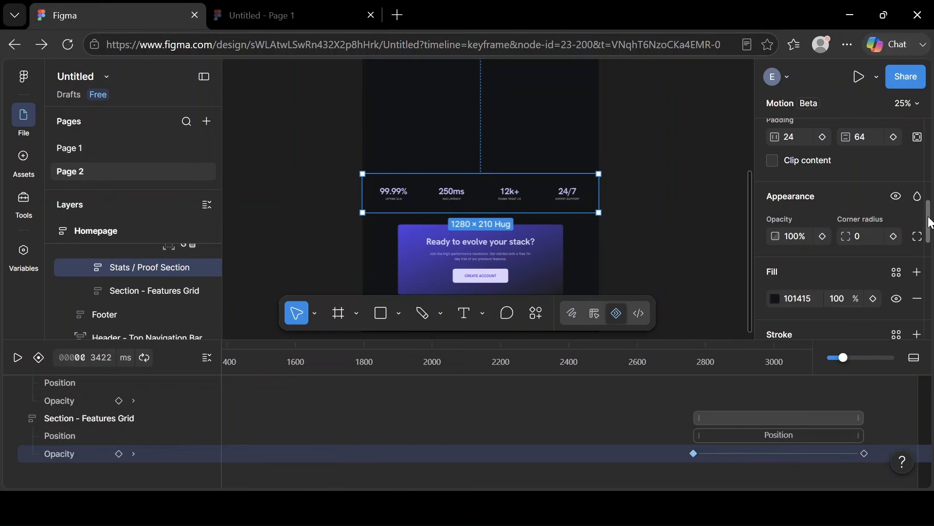
drag(931, 222, 930, 141)
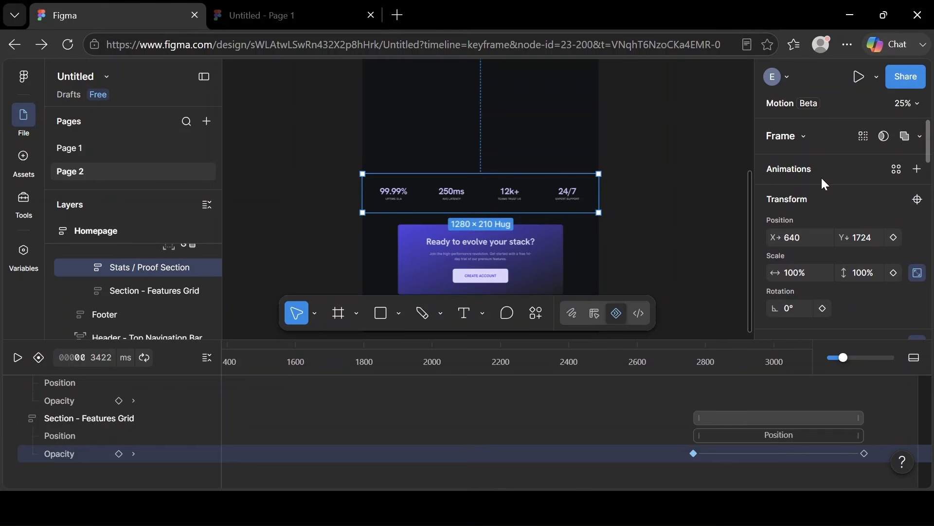
click(918, 170)
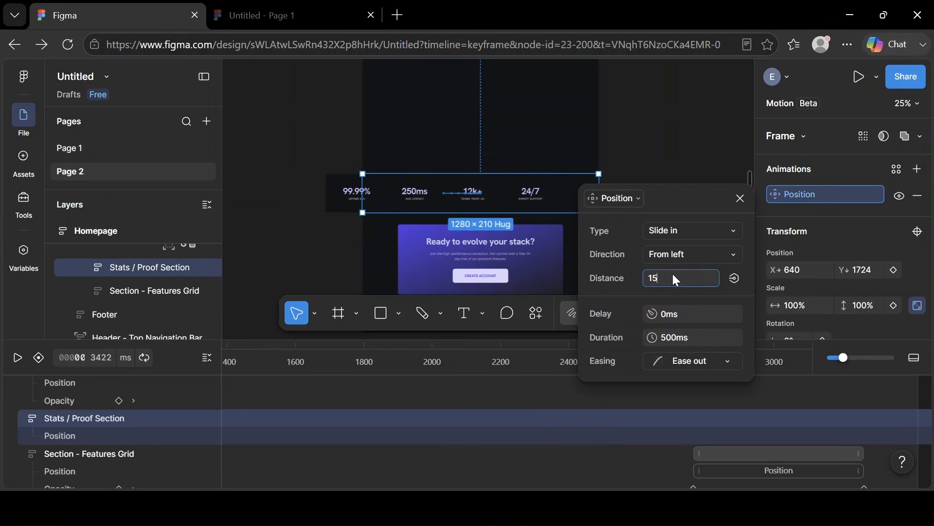
key(Return)
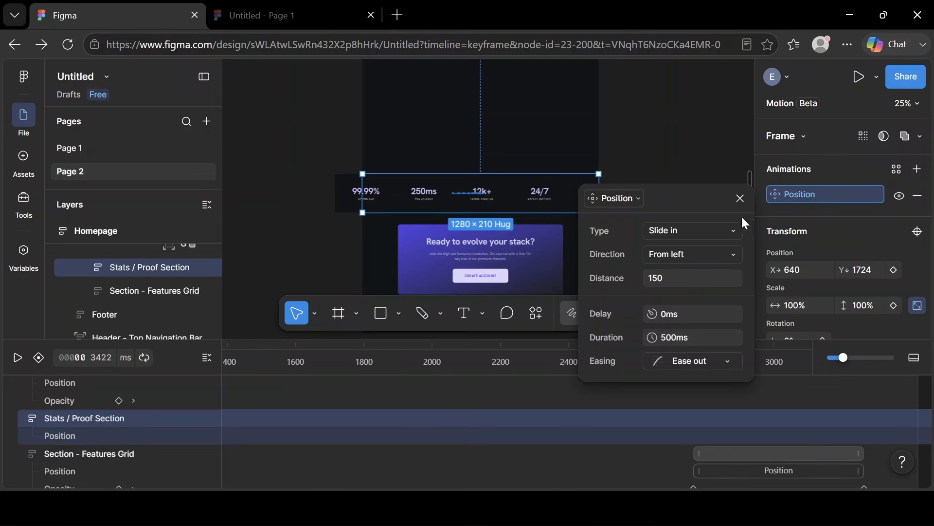
click(741, 199)
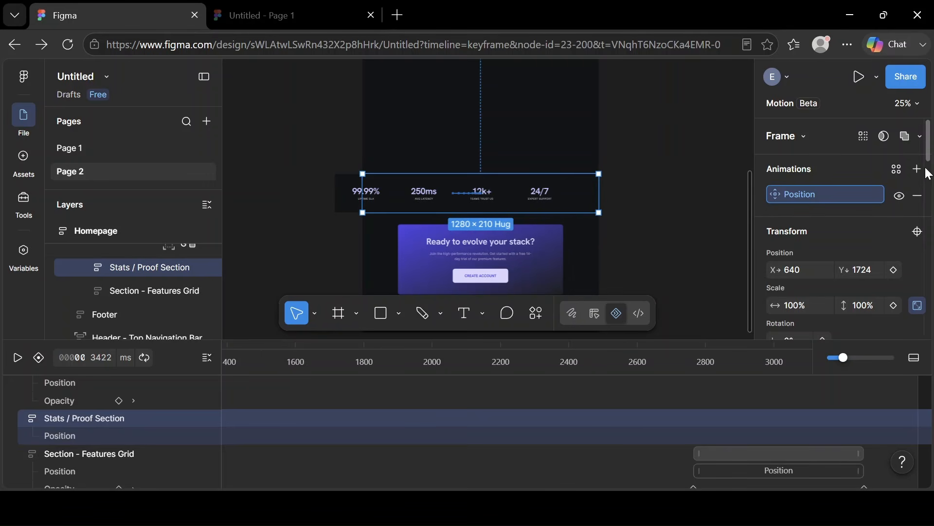
- Extend the timeline to 4117 ms and shift the stats section's slide-in to start at about 3265 ms, where the features grid's animation ends
mouse_move(929, 436)
mouse_down()
mouse_move(929, 448)
mouse_move(929, 431)
mouse_up()
drag(712, 485, 421, 479)
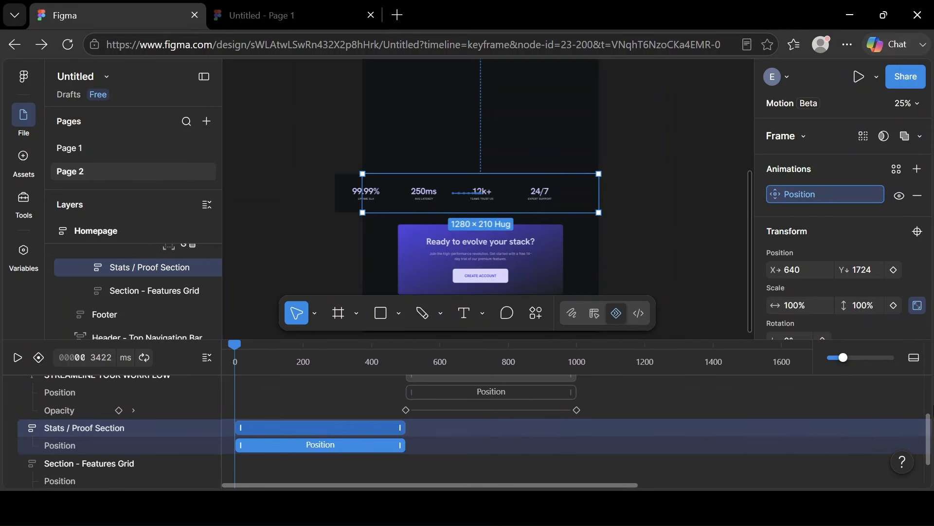
drag(352, 427, 930, 418)
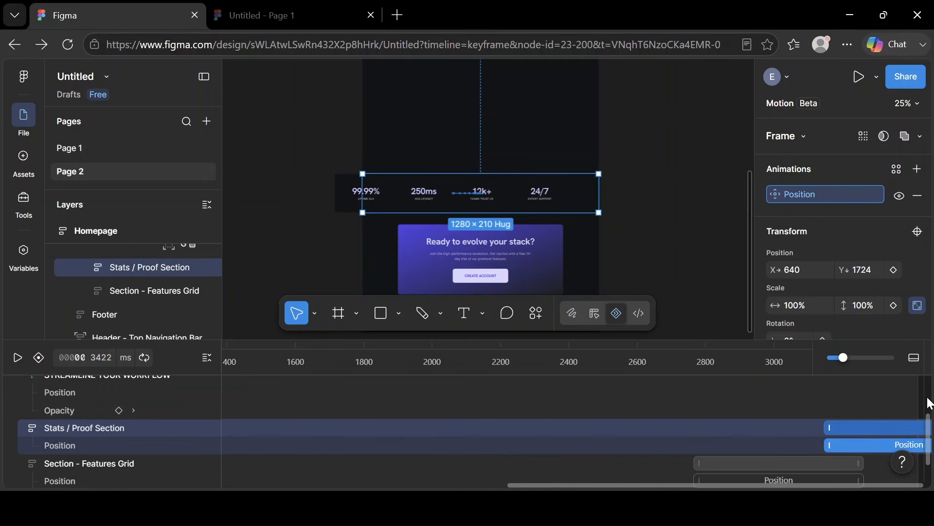
drag(919, 394, 928, 393)
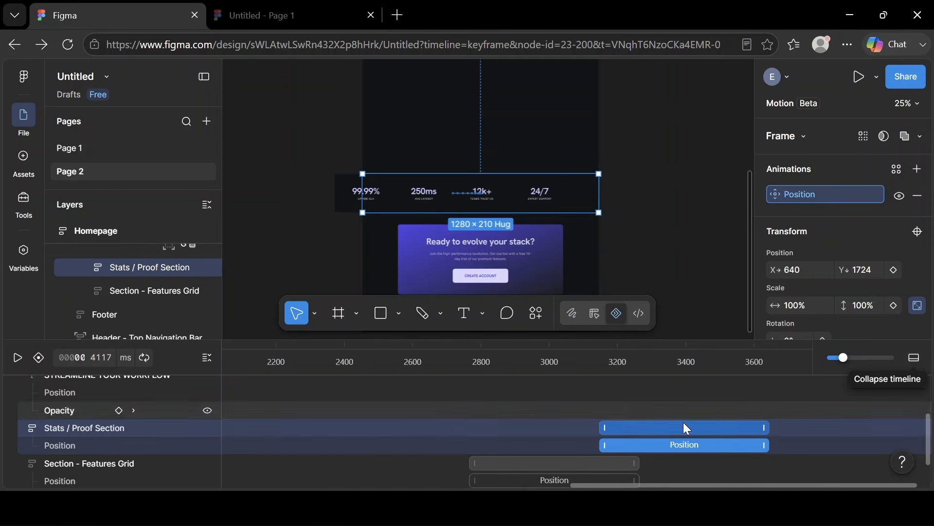
drag(686, 429, 703, 429)
mouse_move(929, 421)
mouse_down()
mouse_move(929, 348)
mouse_move(930, 487)
mouse_move(929, 399)
mouse_move(928, 434)
mouse_move(930, 425)
mouse_up()
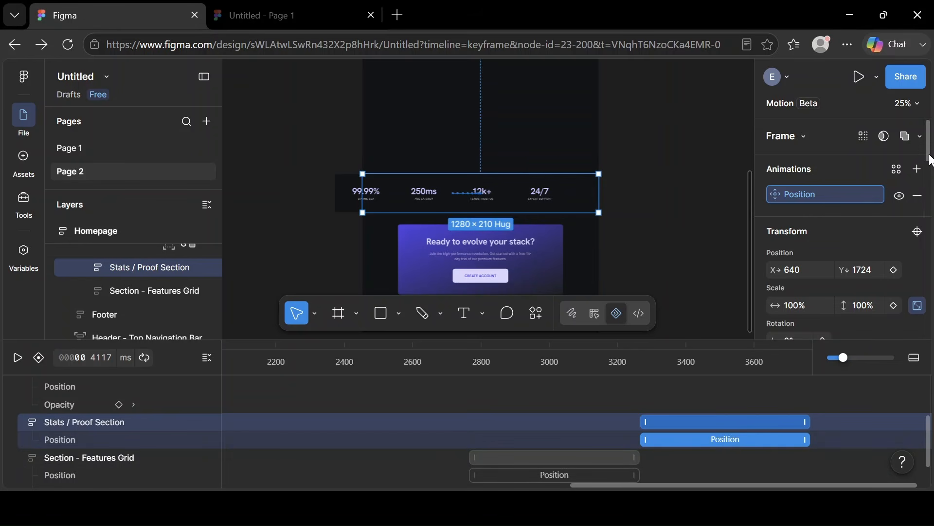
- Give the CTA Section frame a slide-in position animation from the bottom with distance 150
mouse_move(931, 160)
mouse_down()
mouse_move(931, 216)
mouse_move(931, 175)
mouse_up()
click(515, 260)
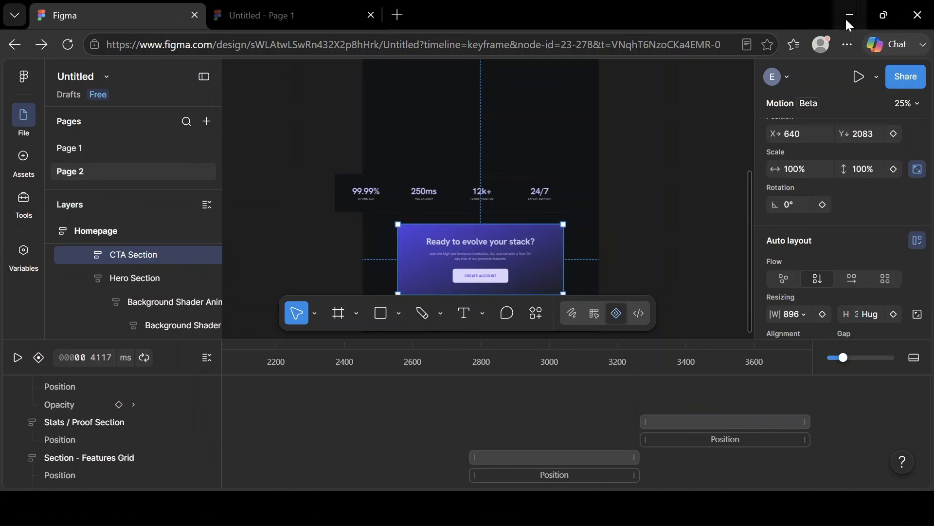
drag(931, 170, 932, 138)
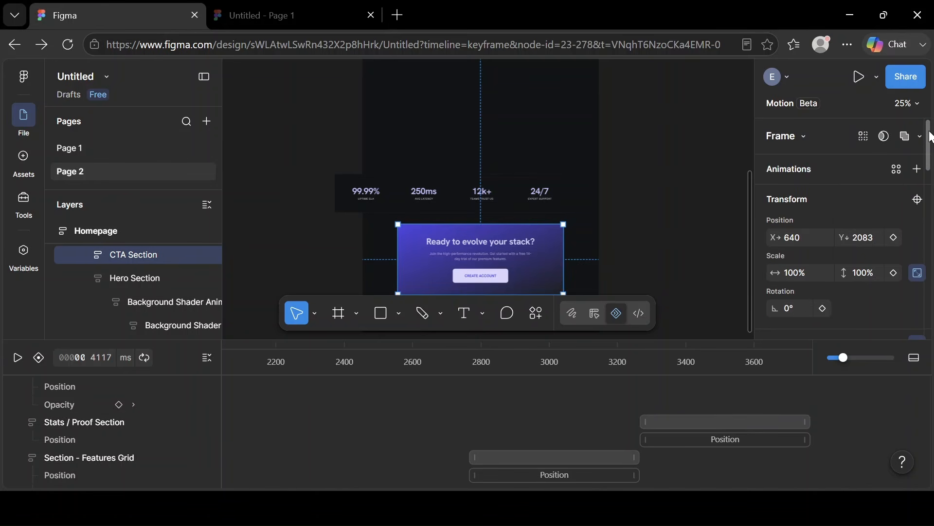
click(918, 169)
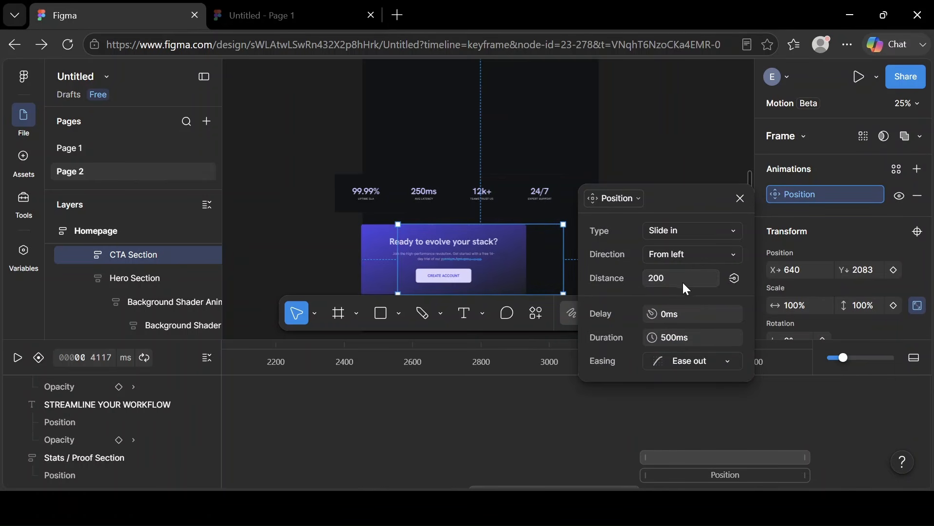
click(717, 256)
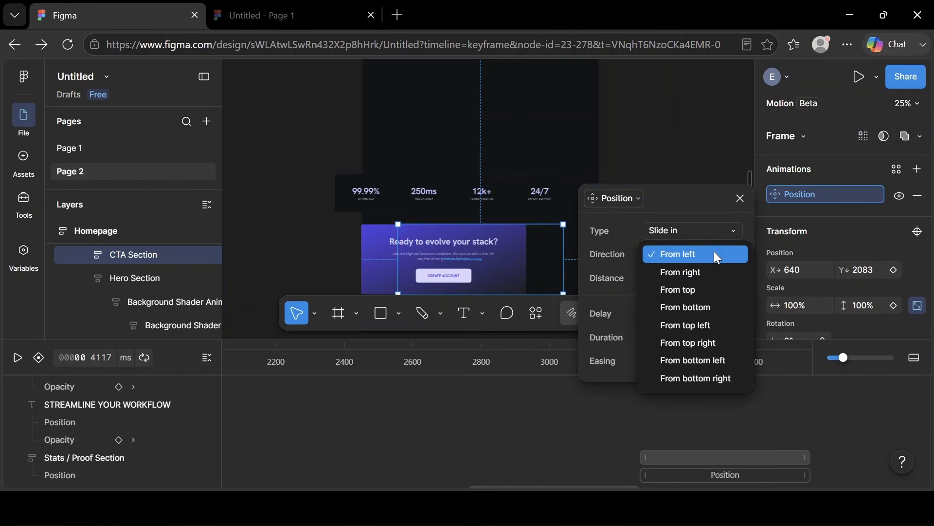
click(701, 308)
click(669, 278)
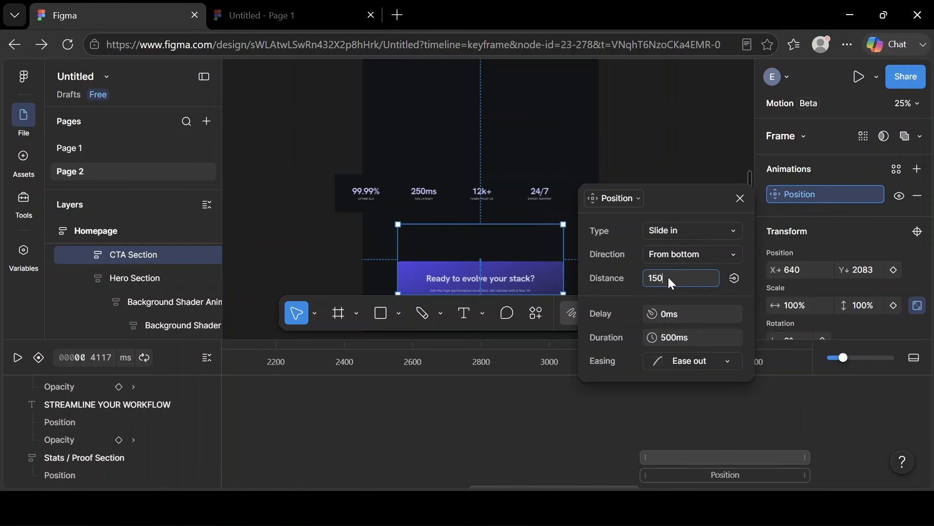
key(Return)
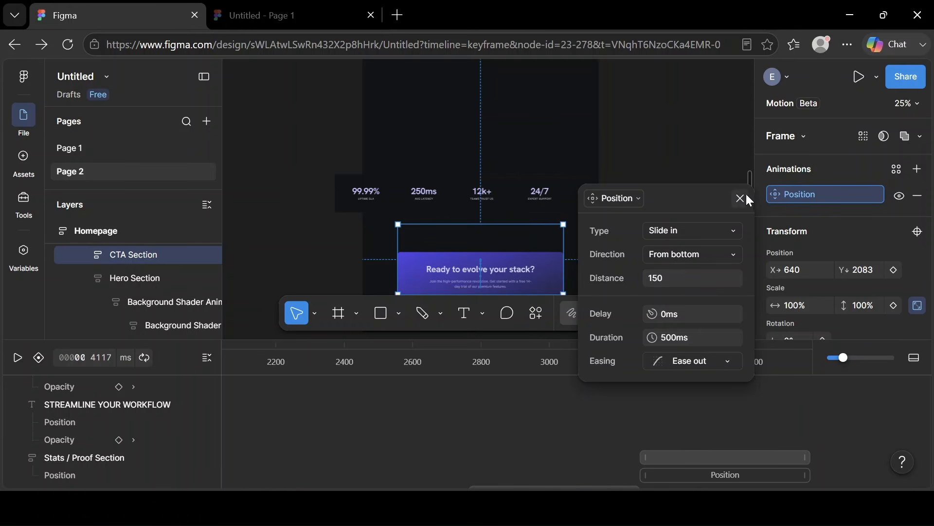
click(747, 197)
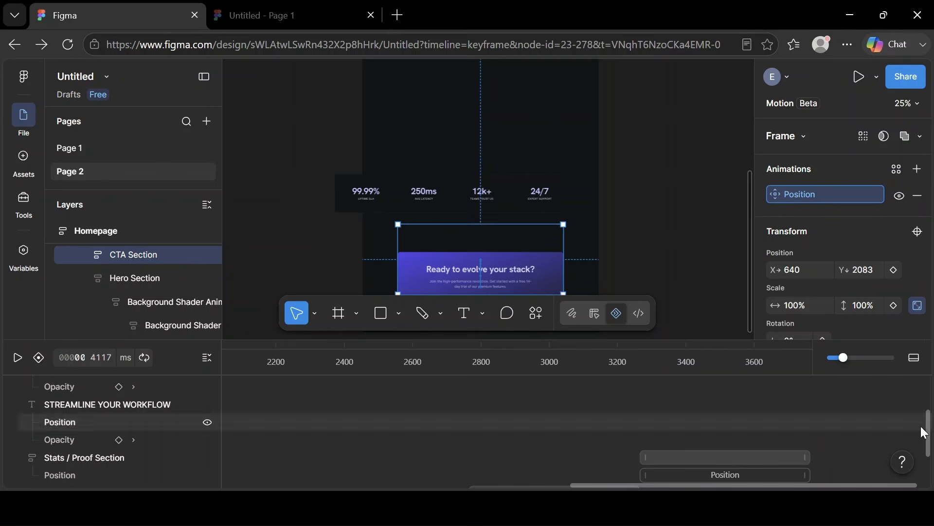
- Extend the timeline to 4617 ms and shift the CTA section's slide-in to start at about 3765 ms, where the stats animation ends
drag(929, 417, 932, 358)
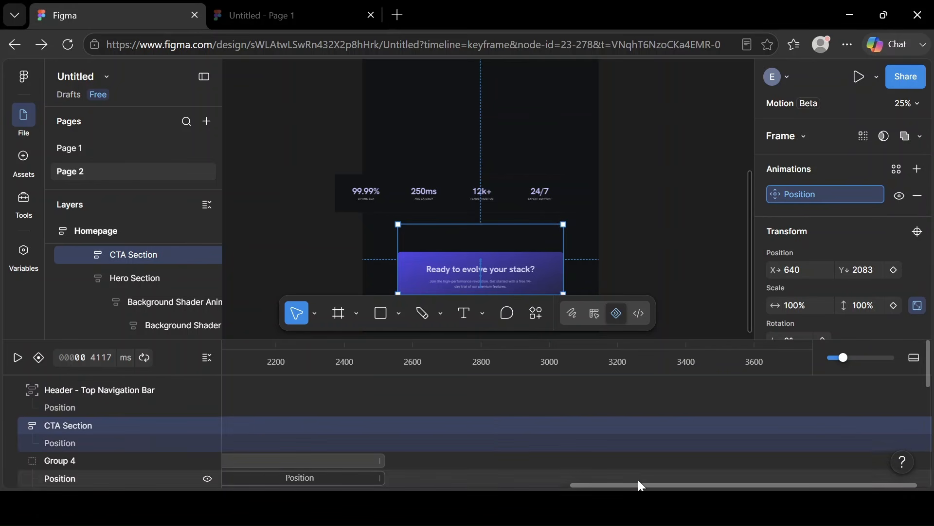
drag(638, 485, 263, 487)
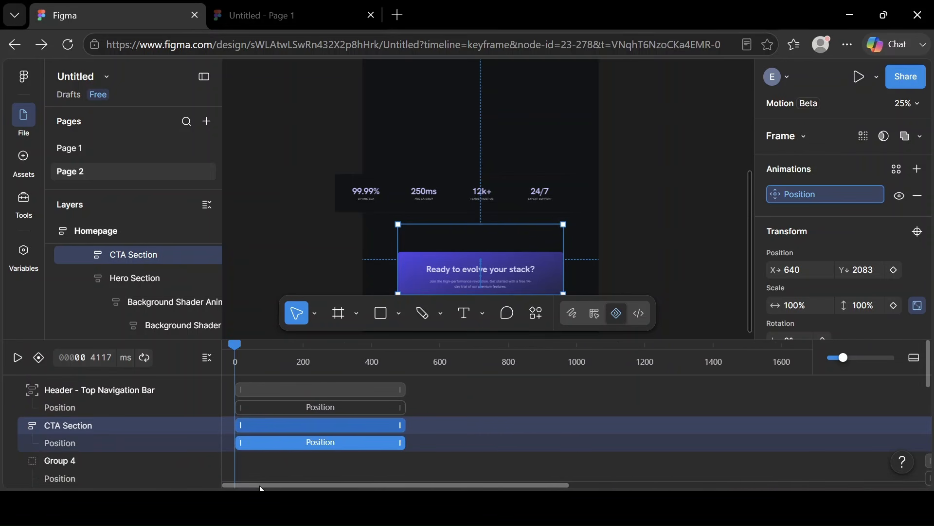
drag(317, 428, 772, 423)
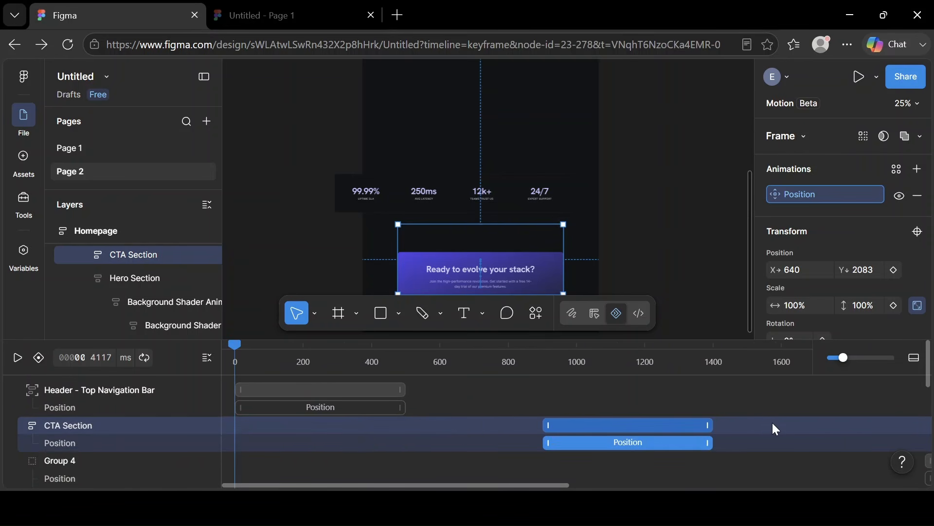
drag(933, 426, 921, 433)
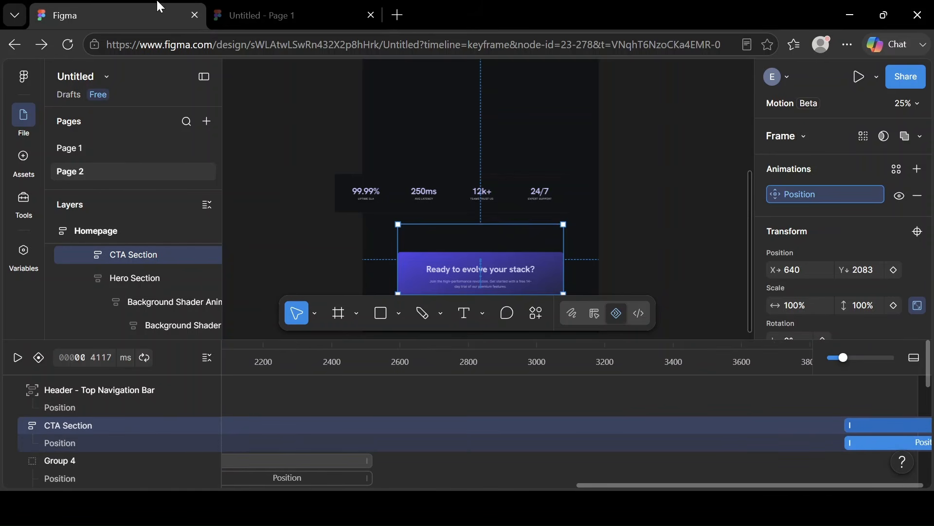
drag(918, 396, 931, 366)
drag(766, 389, 717, 391)
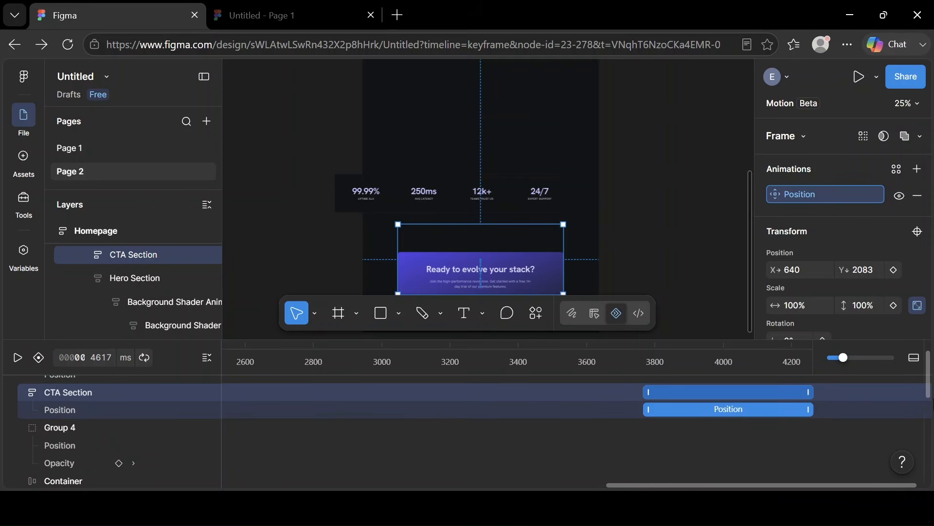
- Create a 100% opacity keyframe for the CTA section and move it to the end of its slide-in, about 4265 ms
mouse_move(931, 392)
mouse_down()
mouse_move(927, 451)
mouse_move(920, 379)
mouse_up()
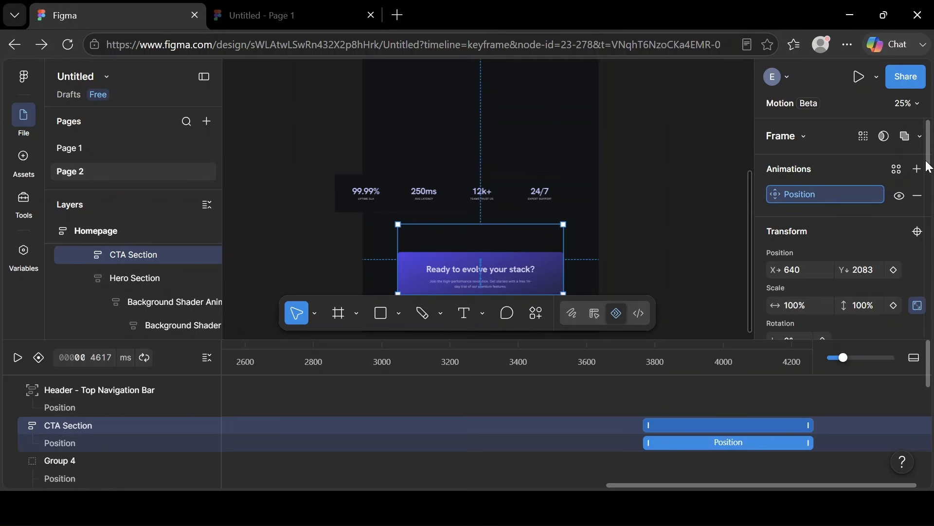
drag(927, 161, 932, 264)
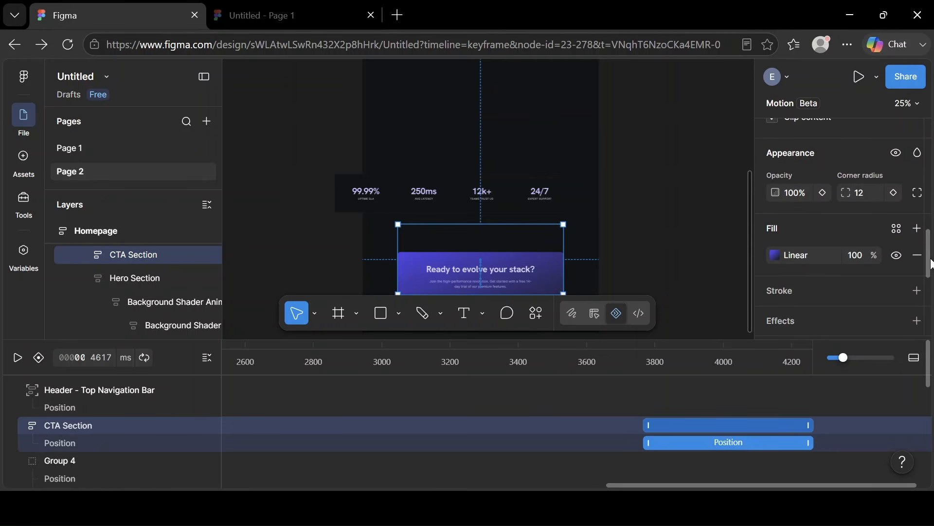
click(824, 192)
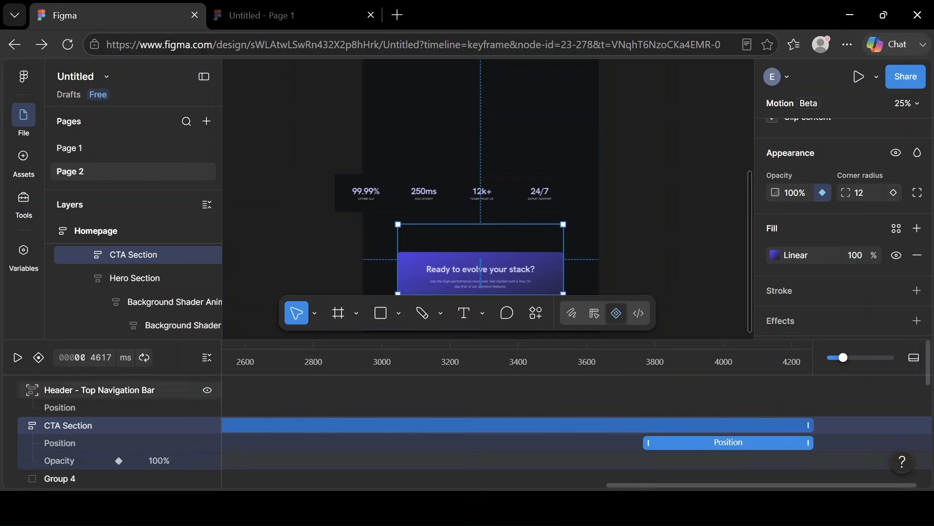
drag(596, 483, 305, 461)
scroll(305, 461, down, 1)
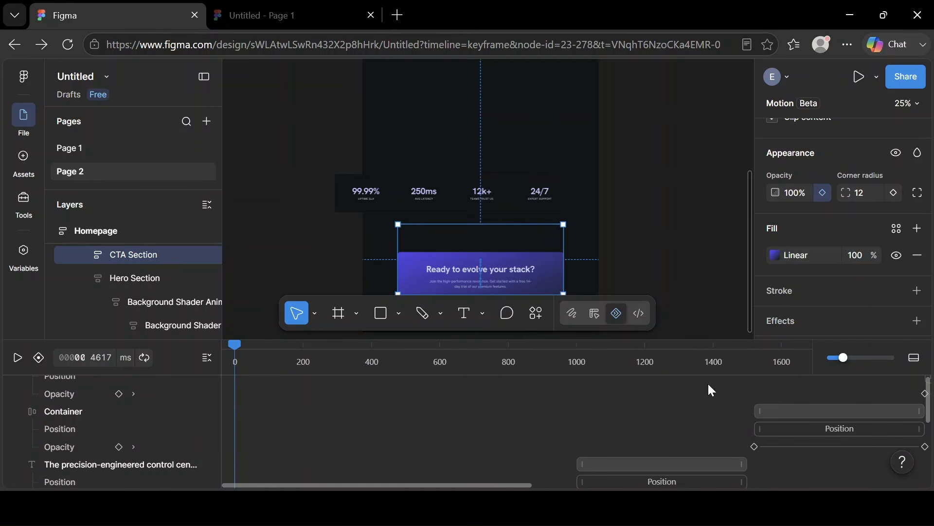
scroll(832, 383, up, 1)
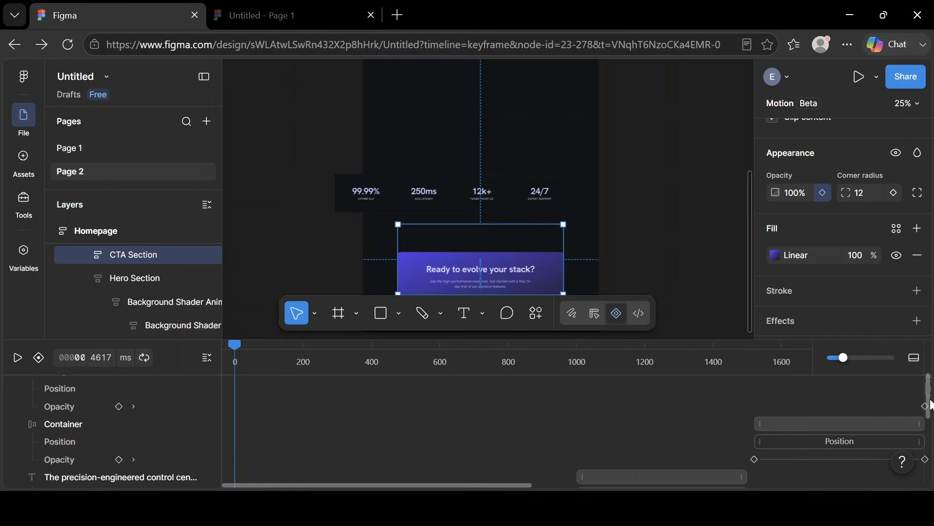
scroll(931, 405, up, 4)
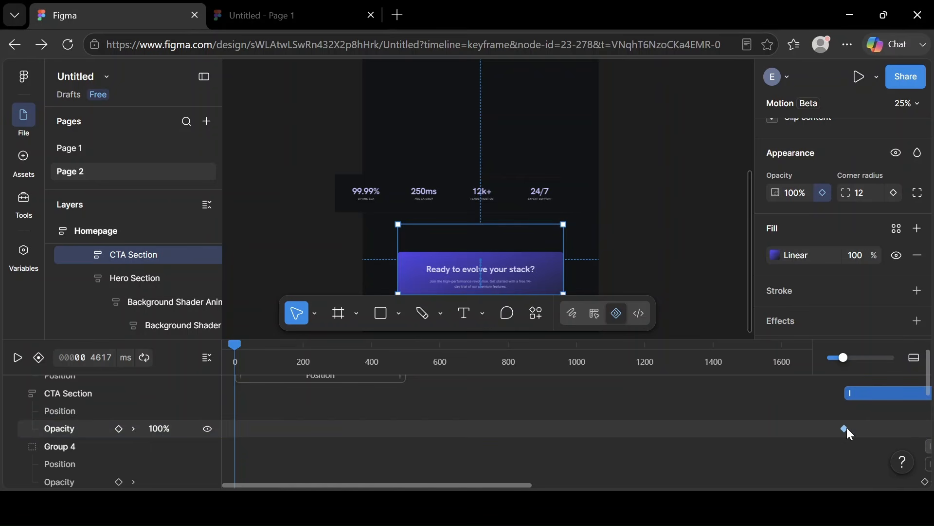
drag(847, 427, 802, 424)
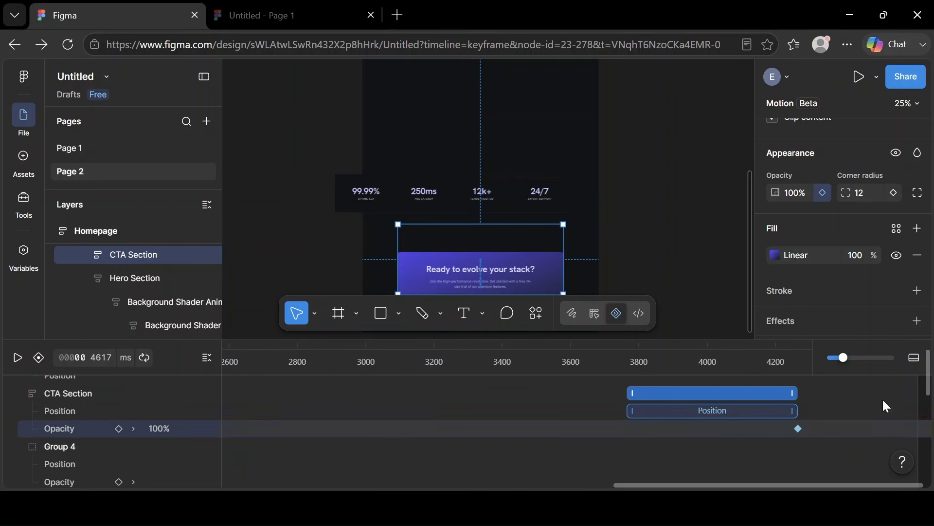
- Add a 0% opacity keyframe for the CTA section and place it at the start of its slide-in, about 3765 ms
mouse_move(929, 387)
mouse_down()
mouse_move(926, 361)
mouse_move(931, 458)
mouse_move(929, 385)
mouse_up()
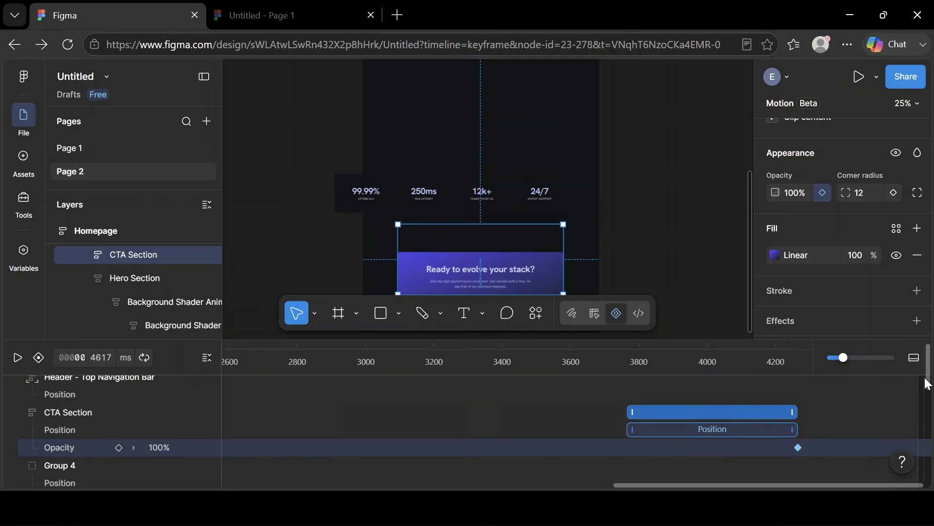
click(790, 190)
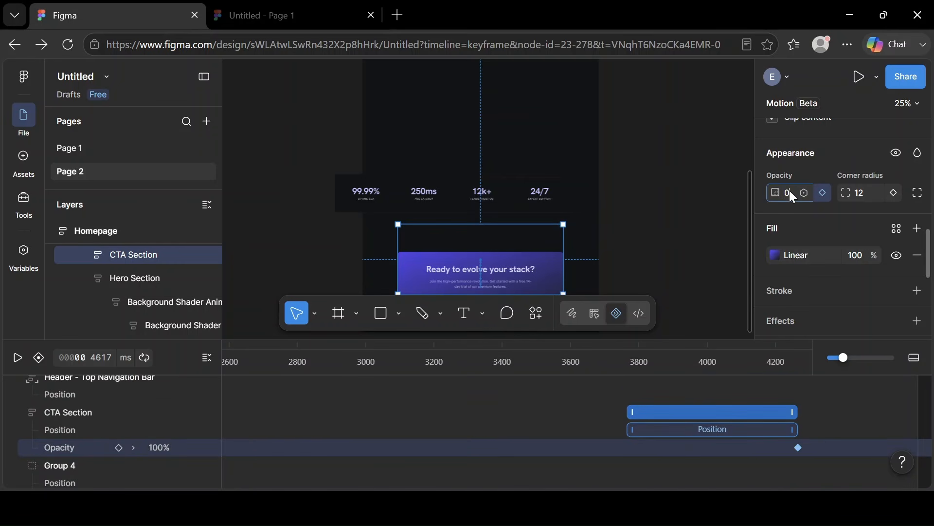
key(Return)
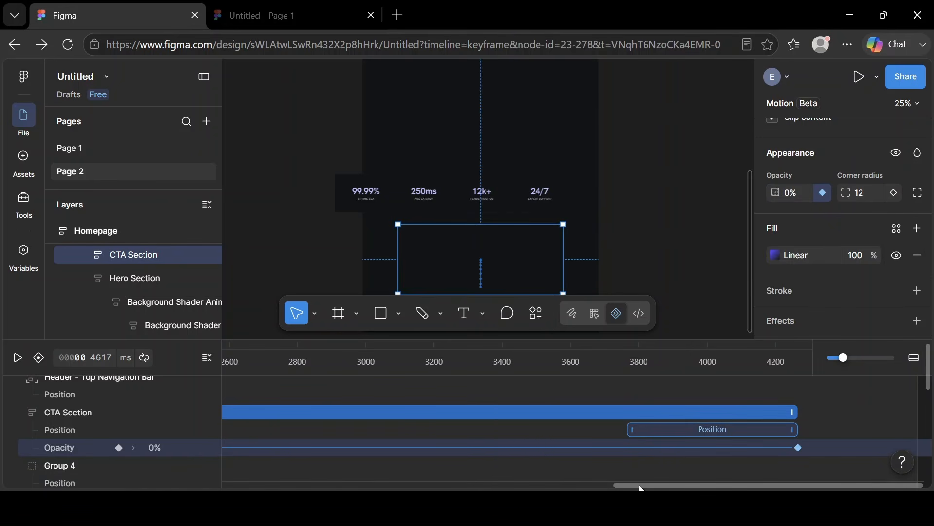
scroll(615, 486, left, 2)
drag(615, 486, 629, 440)
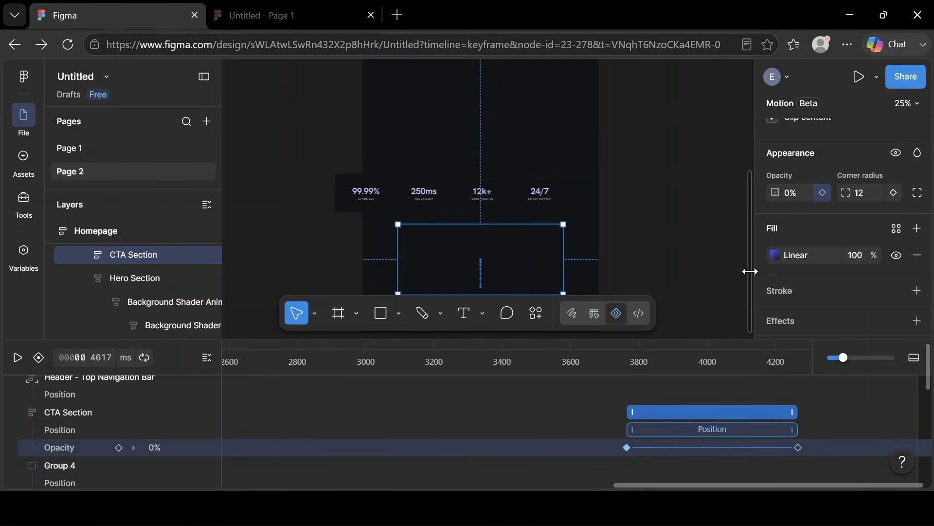
- Give the Footer frame a slide-in position animation from the bottom with distance 200
drag(750, 271, 744, 311)
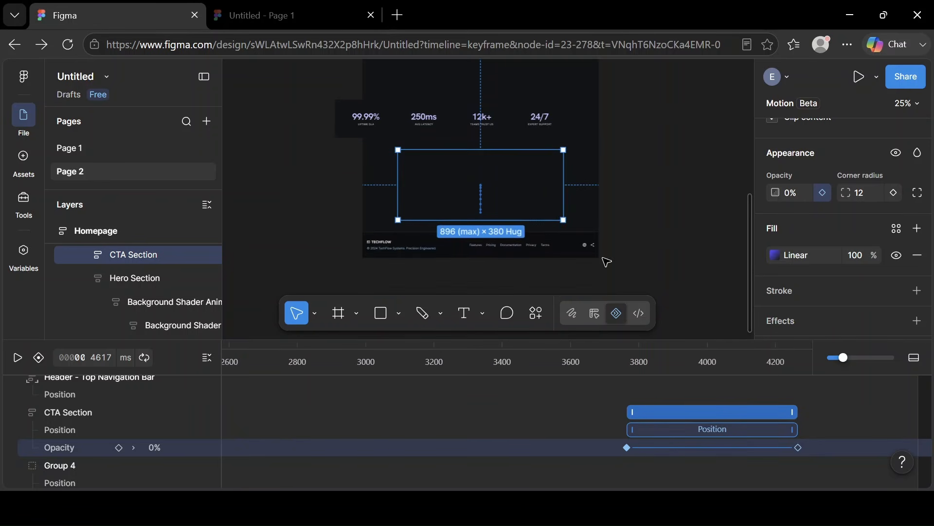
click(521, 241)
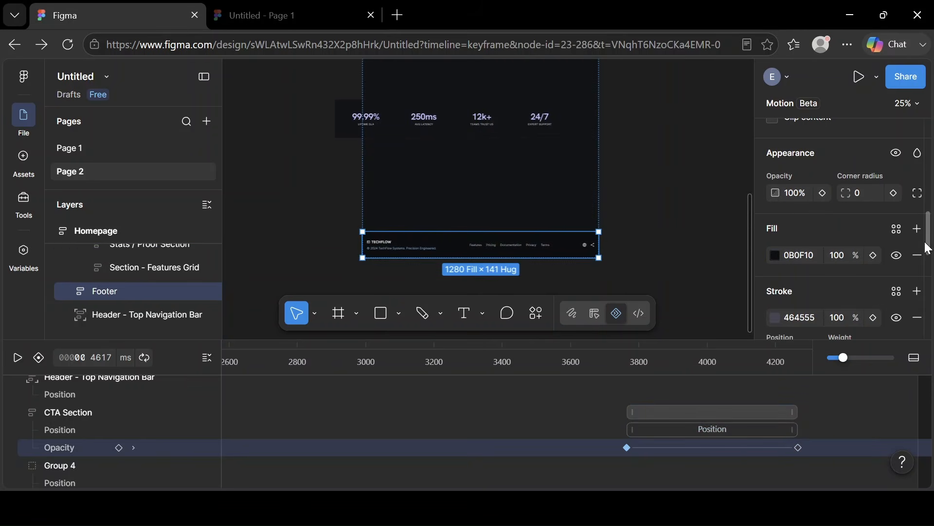
drag(926, 238, 923, 150)
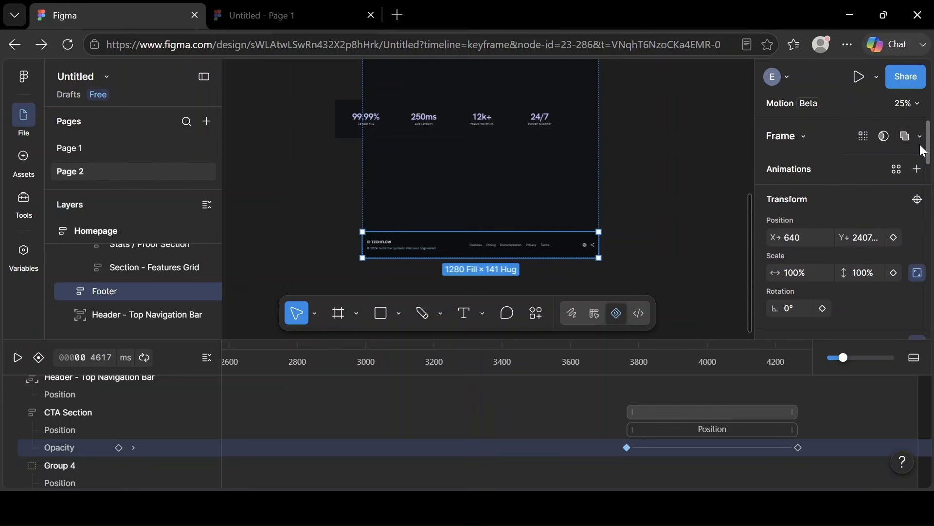
click(918, 170)
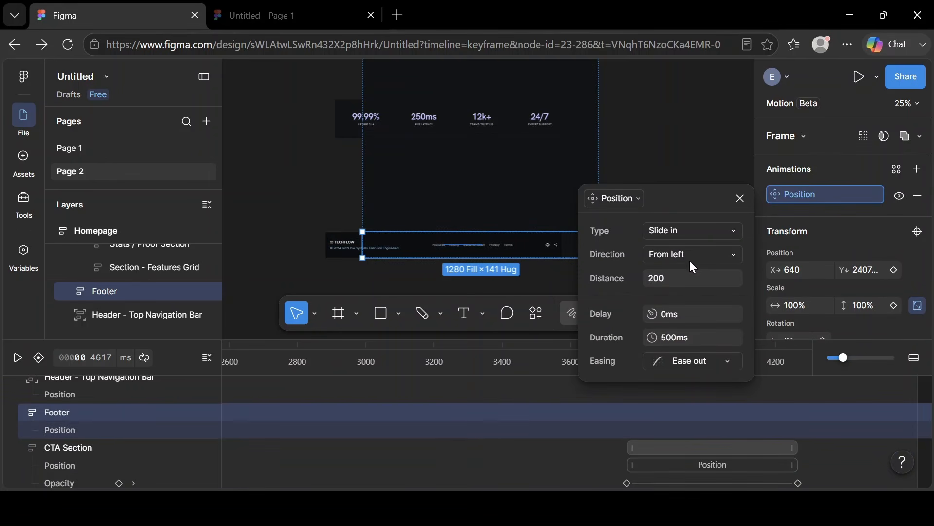
click(730, 258)
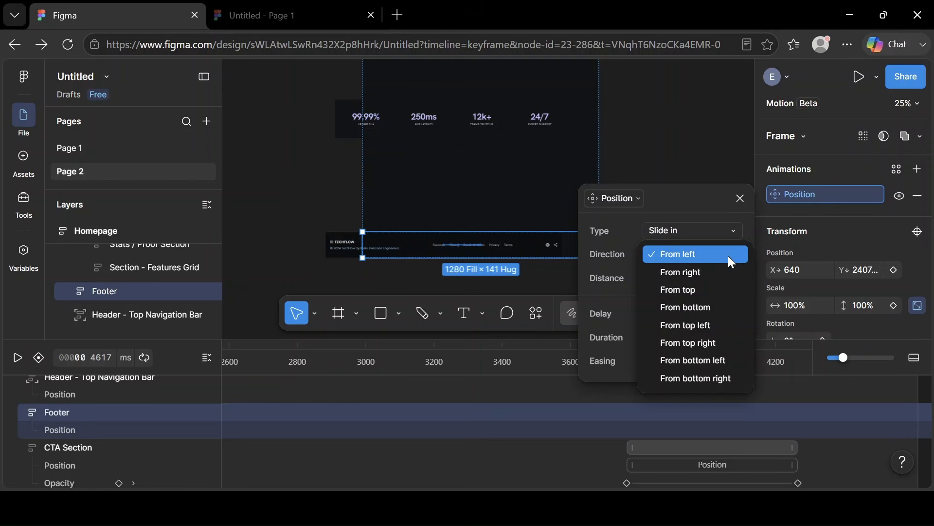
click(697, 306)
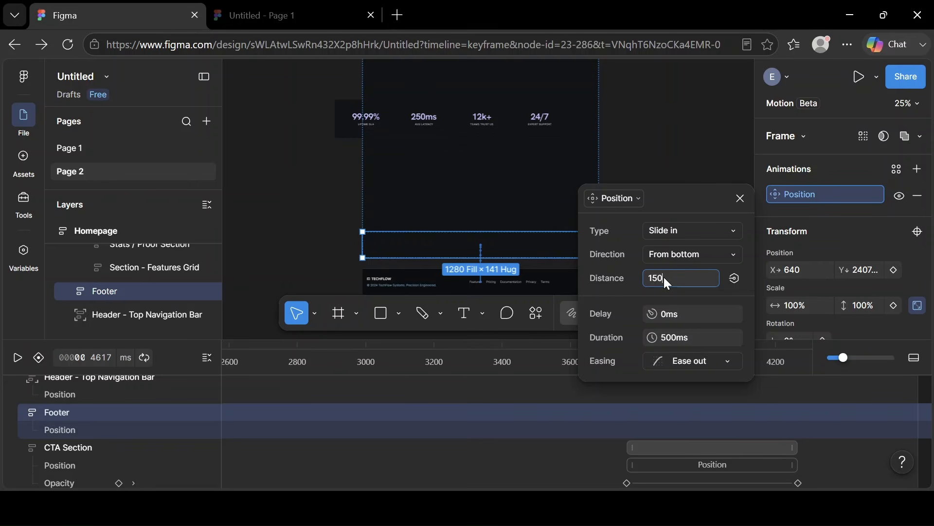
key(Return)
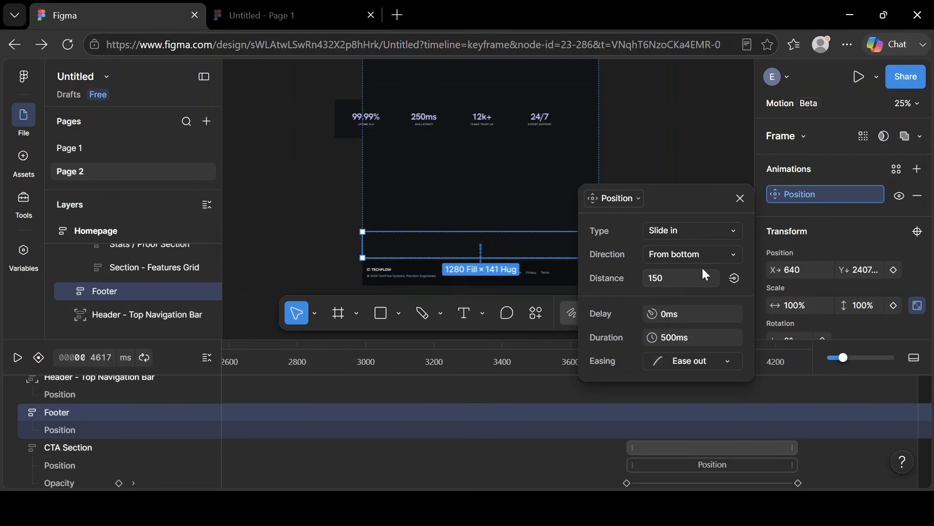
click(675, 283)
text(200)
key(Return)
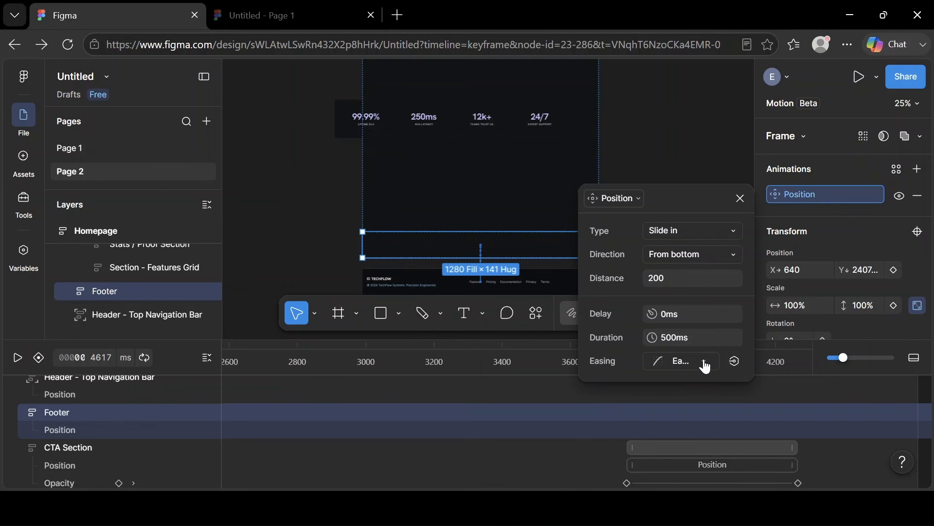
click(741, 199)
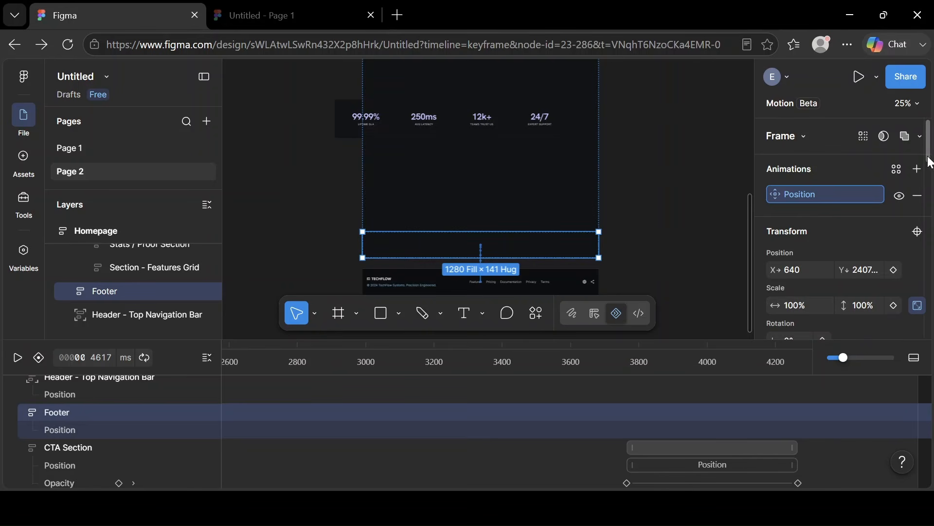
- Select the top navigation bar header and preview the page's prototype, scaled to fit width and height
drag(929, 156, 930, 292)
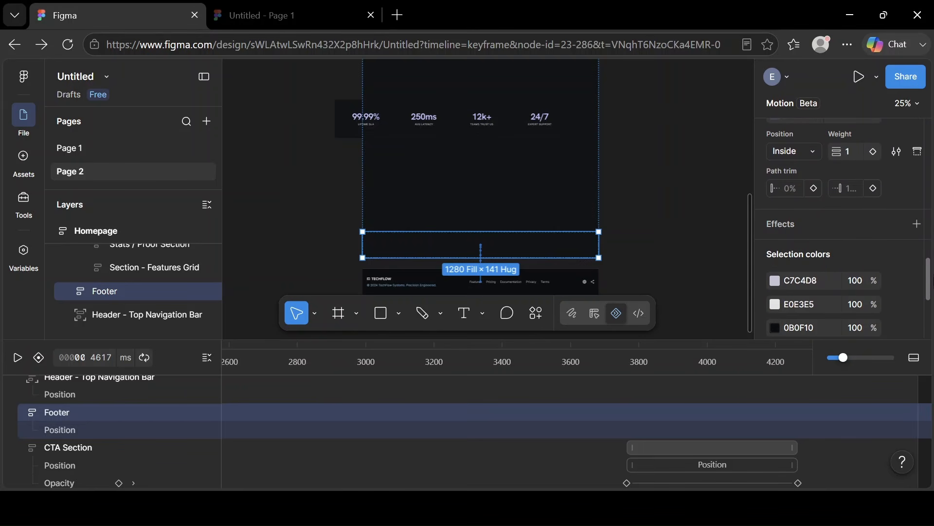
mouse_move(931, 281)
mouse_down()
mouse_move(920, 242)
mouse_move(828, 215)
mouse_up()
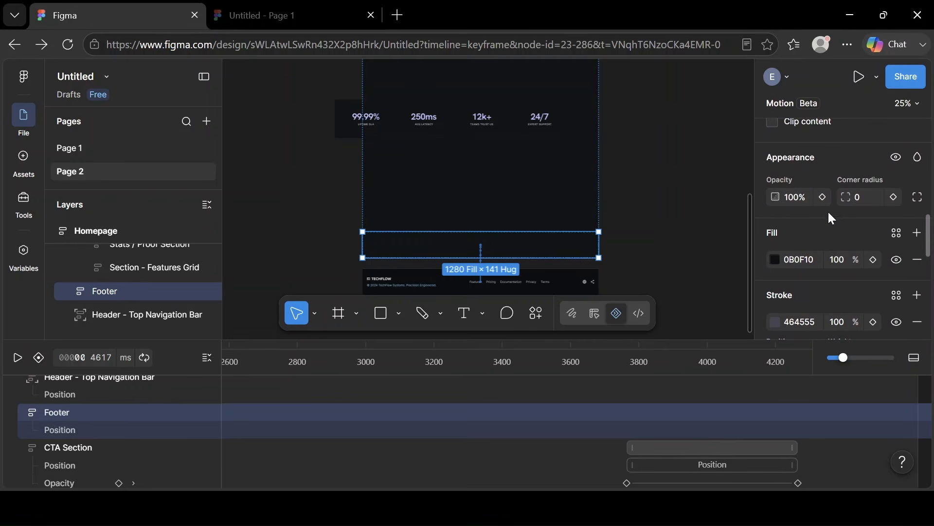
drag(751, 235, 751, 75)
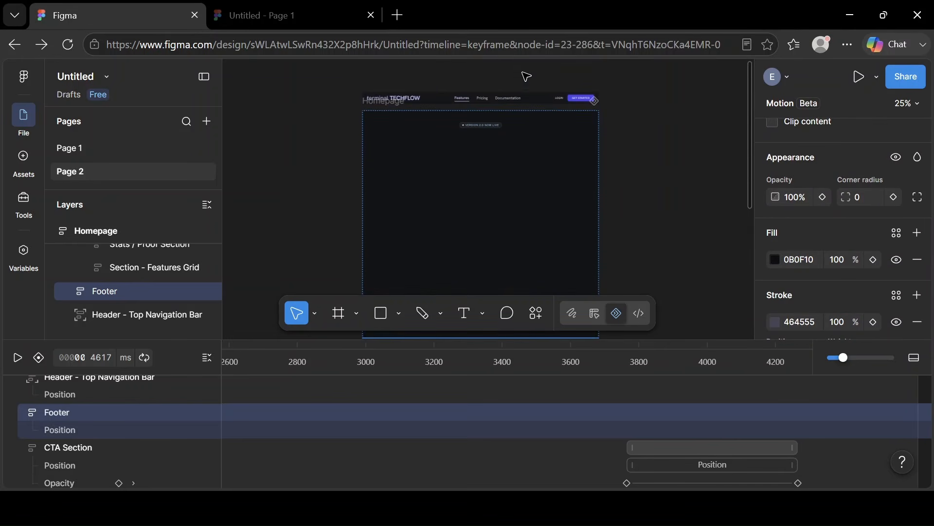
click(394, 101)
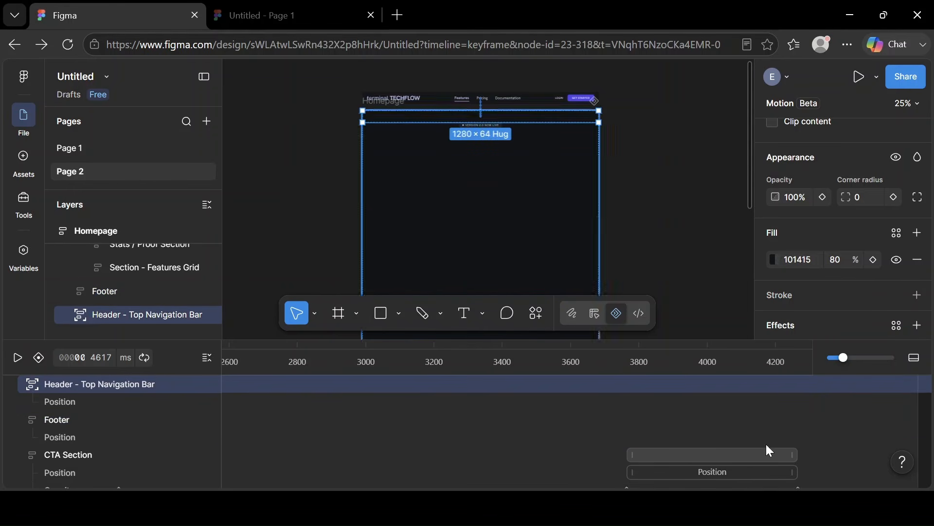
click(857, 83)
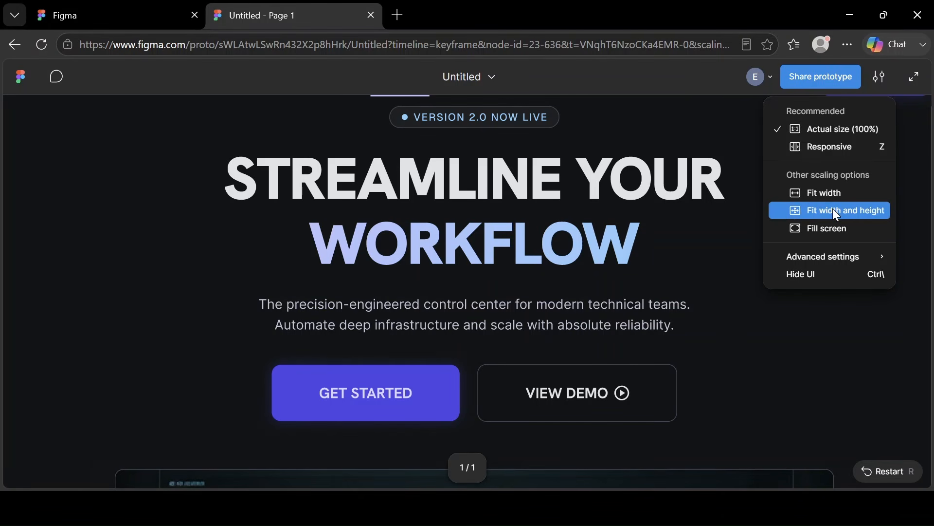
click(836, 215)
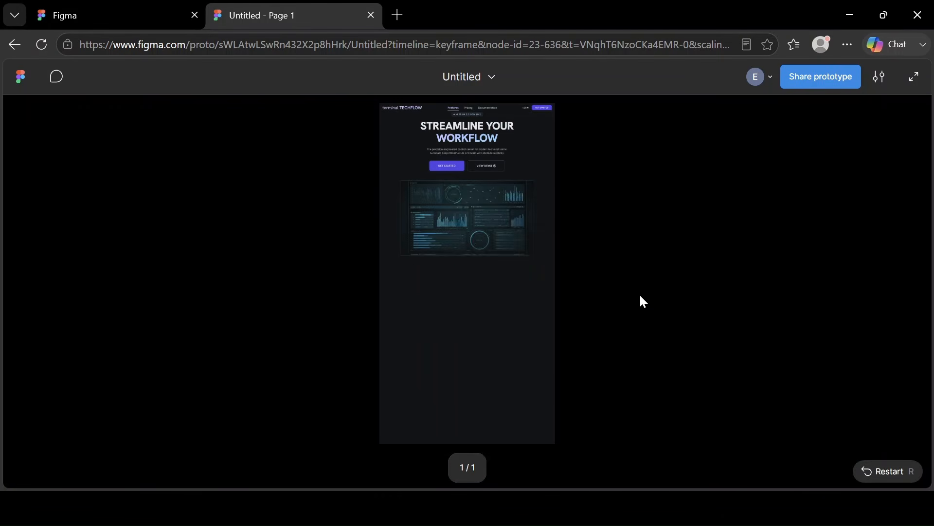